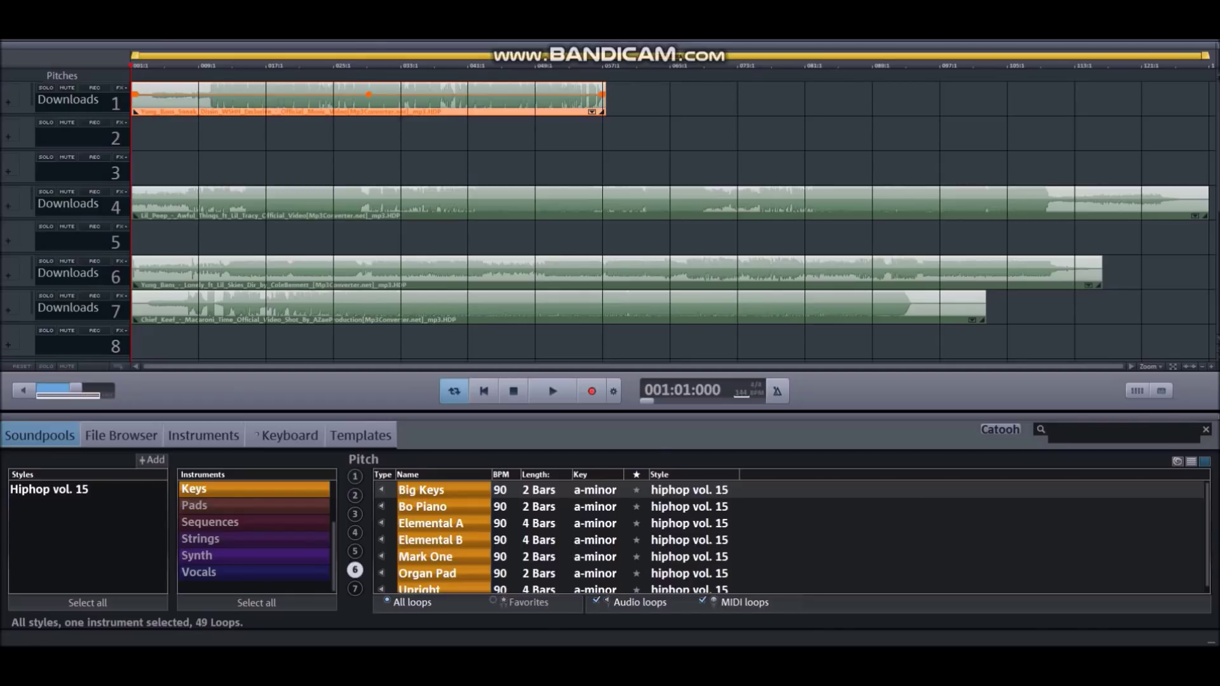
pyautogui.click(616, 272)
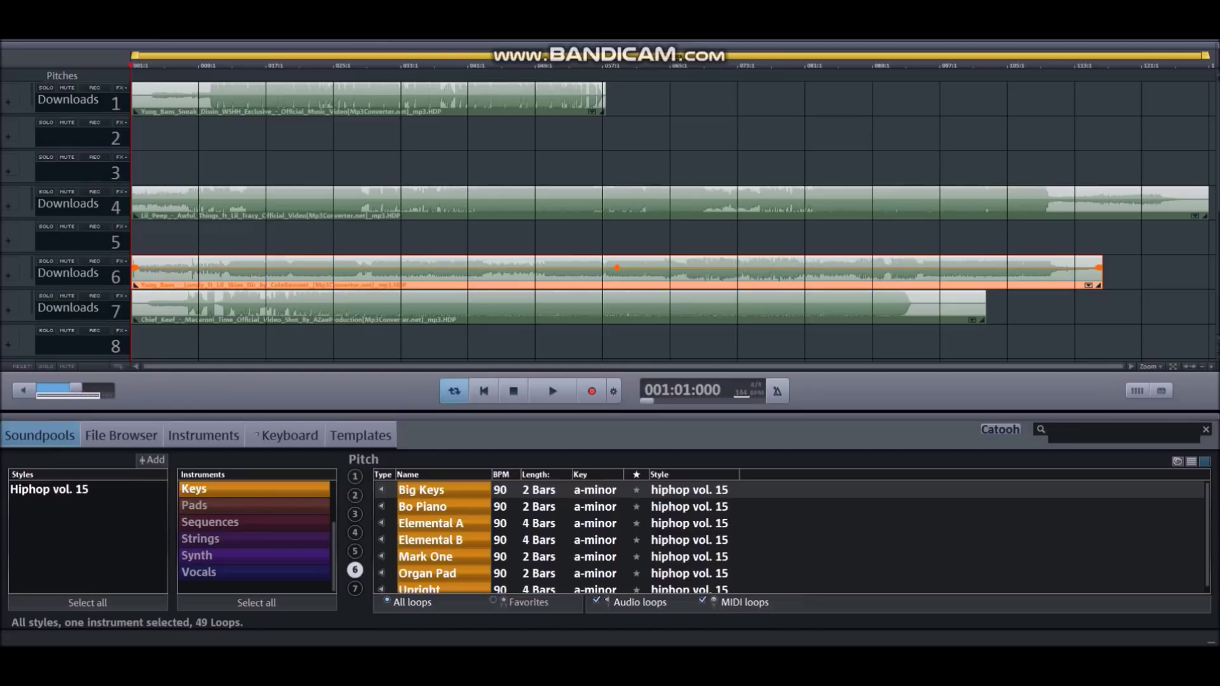
pyautogui.press('space')
pyautogui.press('space')
pyautogui.press('Escape')
# Mute the song objects on tracks 4, 6 and 7.
pyautogui.rightClick(391, 183)
pyautogui.click(349, 206)
pyautogui.rightClick(347, 207)
pyautogui.click(394, 217)
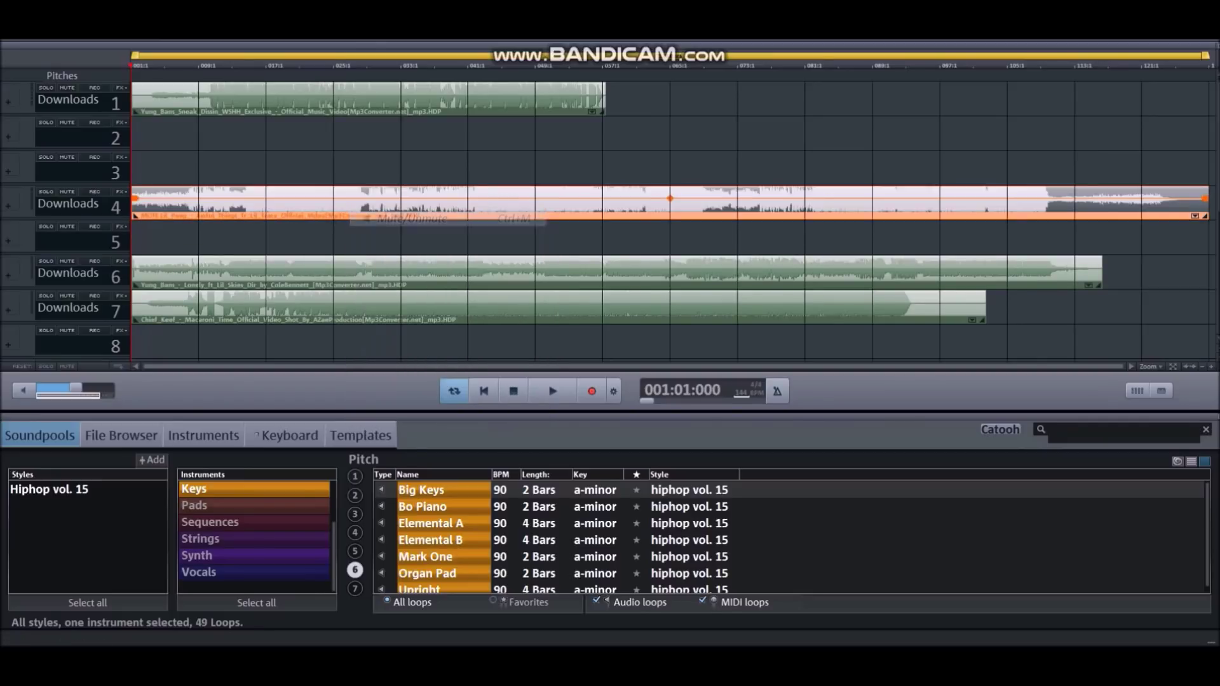
pyautogui.click(400, 274)
pyautogui.rightClick(400, 278)
pyautogui.click(419, 285)
pyautogui.click(419, 307)
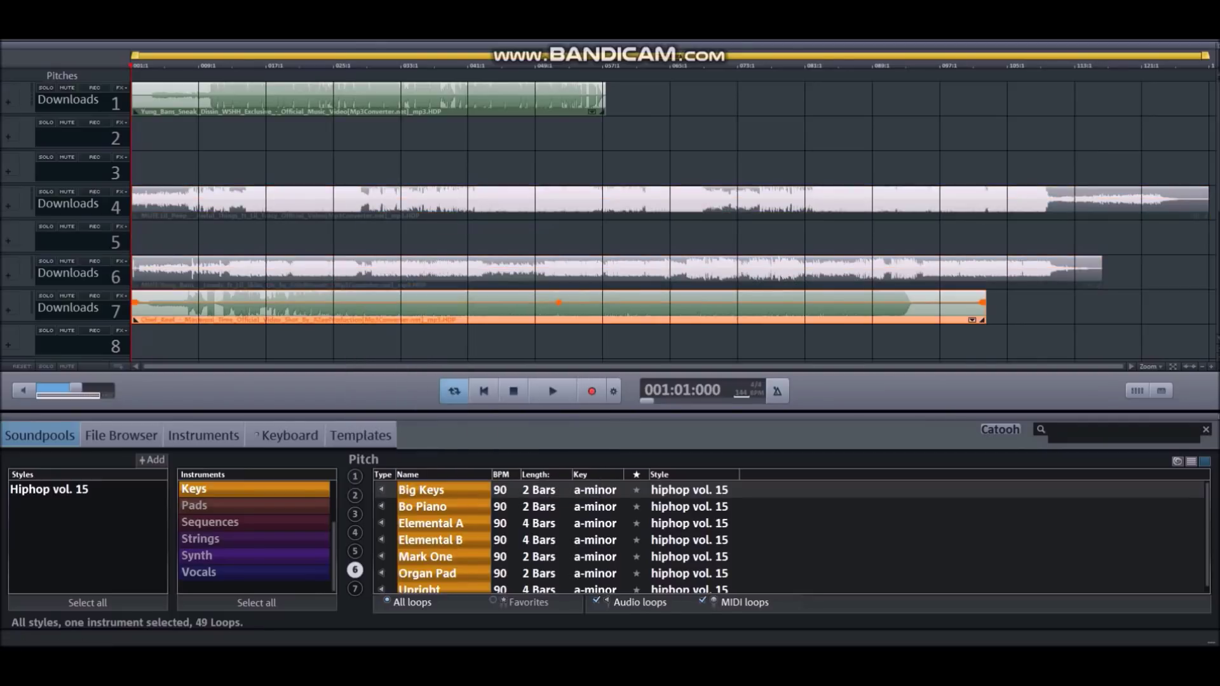
pyautogui.rightClick(407, 302)
pyautogui.click(424, 312)
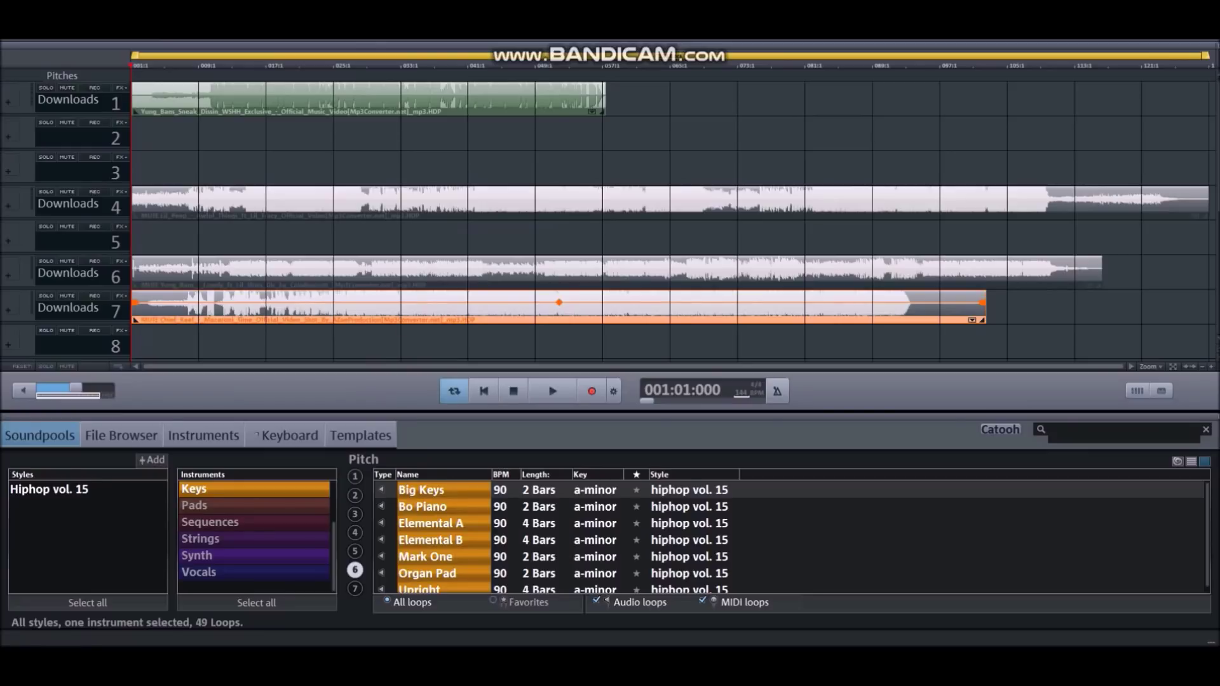
# Shape the track 1 song's 10-band EQ: boost 60 Hz to about +12, cut 310 Hz to about -12 and 600 Hz to about -6.
pyautogui.click(188, 66)
pyautogui.moveTo(188, 102)
pyautogui.mouseDown()
pyautogui.moveTo(188, 136)
pyautogui.moveTo(188, 102)
pyautogui.mouseUp()
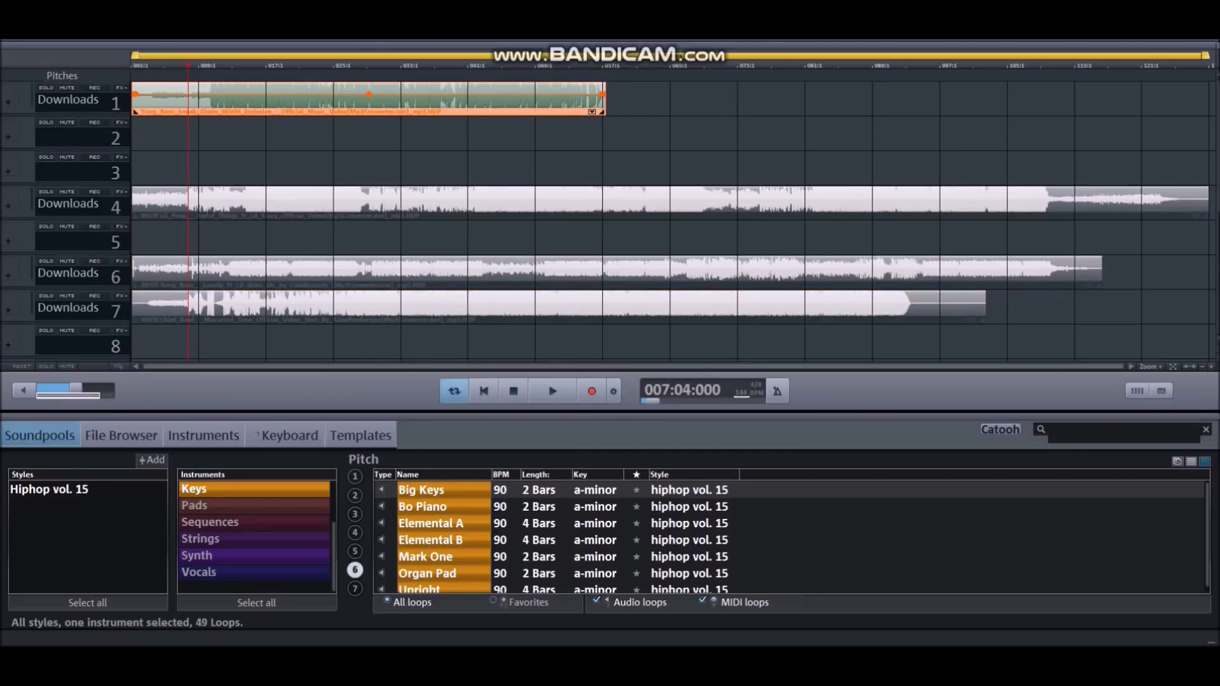
pyautogui.press('y')
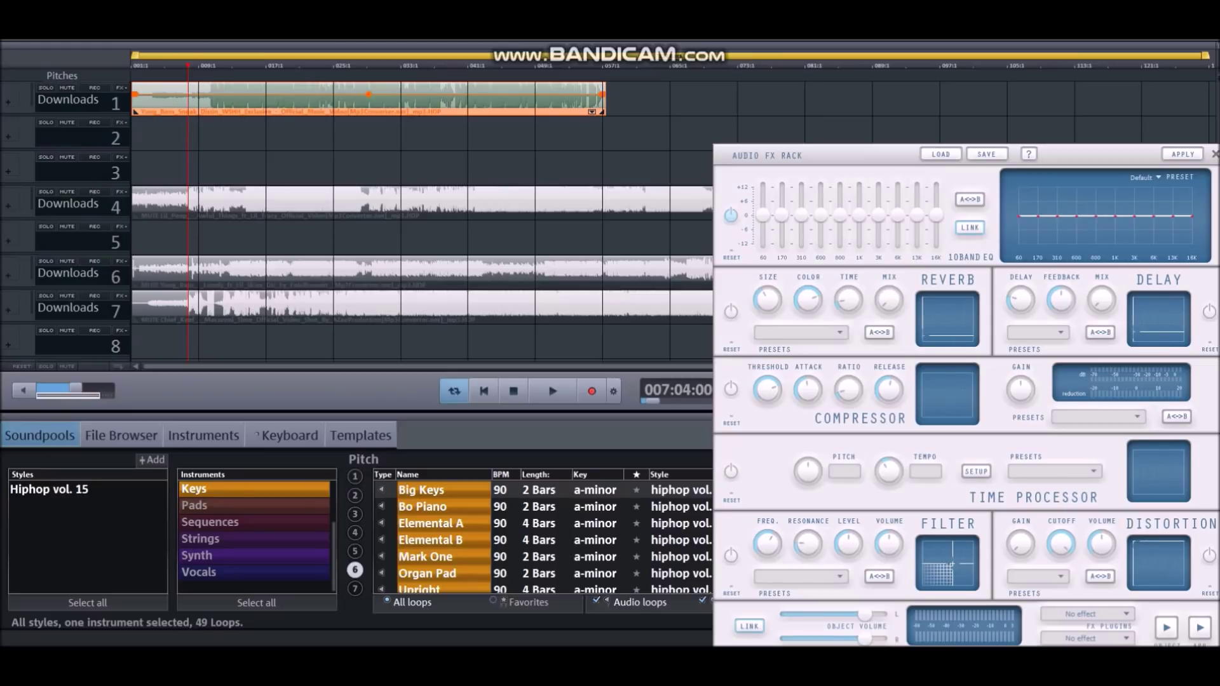
pyautogui.moveTo(801, 215); pyautogui.dragTo(764, 186)
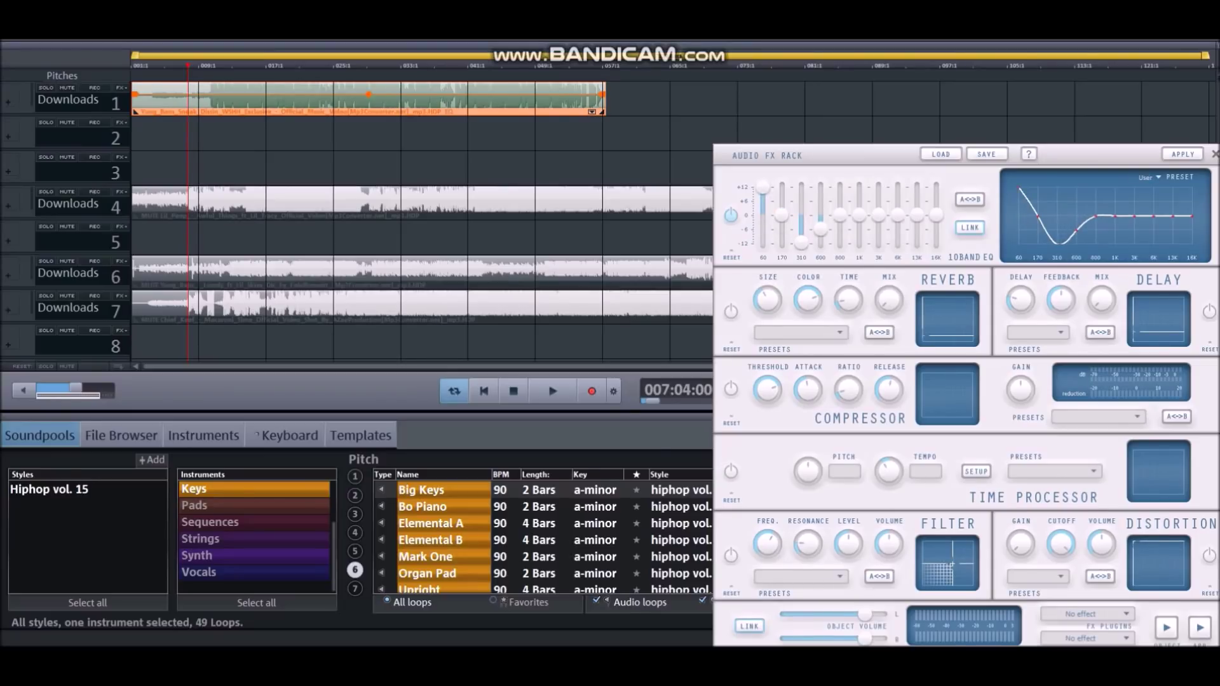
# Duplicate the track 1 song onto track 2, aligned with the original's start, and set the copy's volume to -6 dB.
pyautogui.hotkey('ctrl', 'v')
pyautogui.click(719, 366)
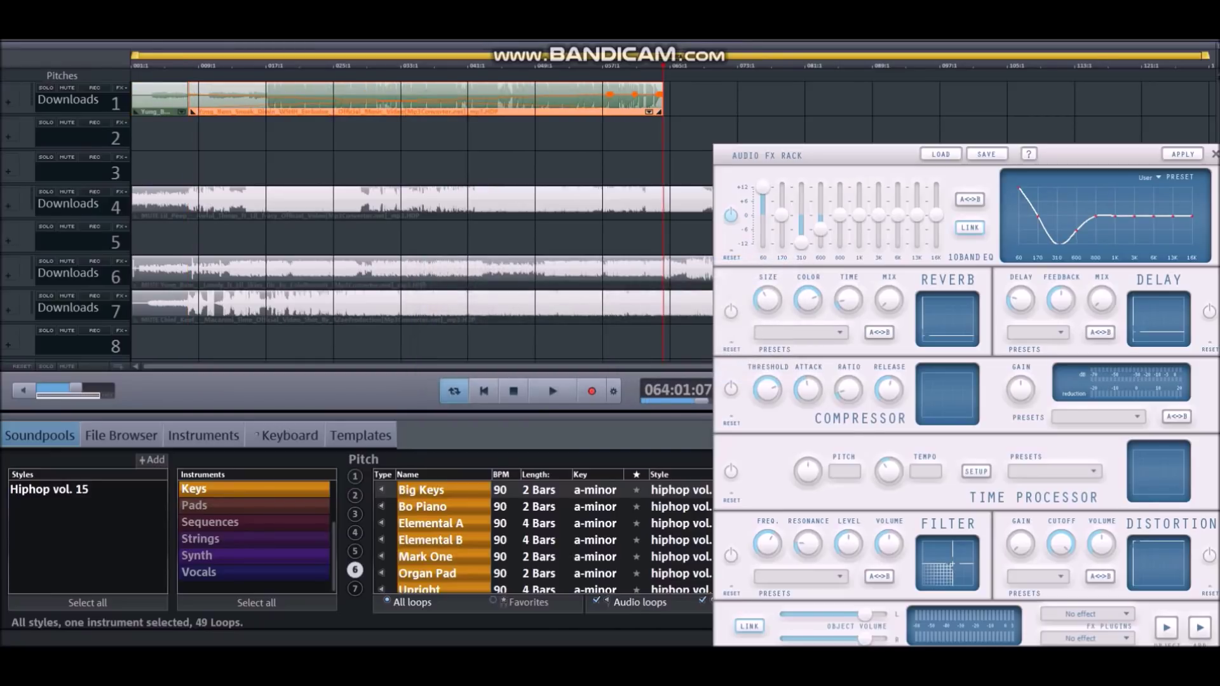
pyautogui.moveTo(425, 98); pyautogui.dragTo(369, 134)
pyautogui.rightClick(378, 141)
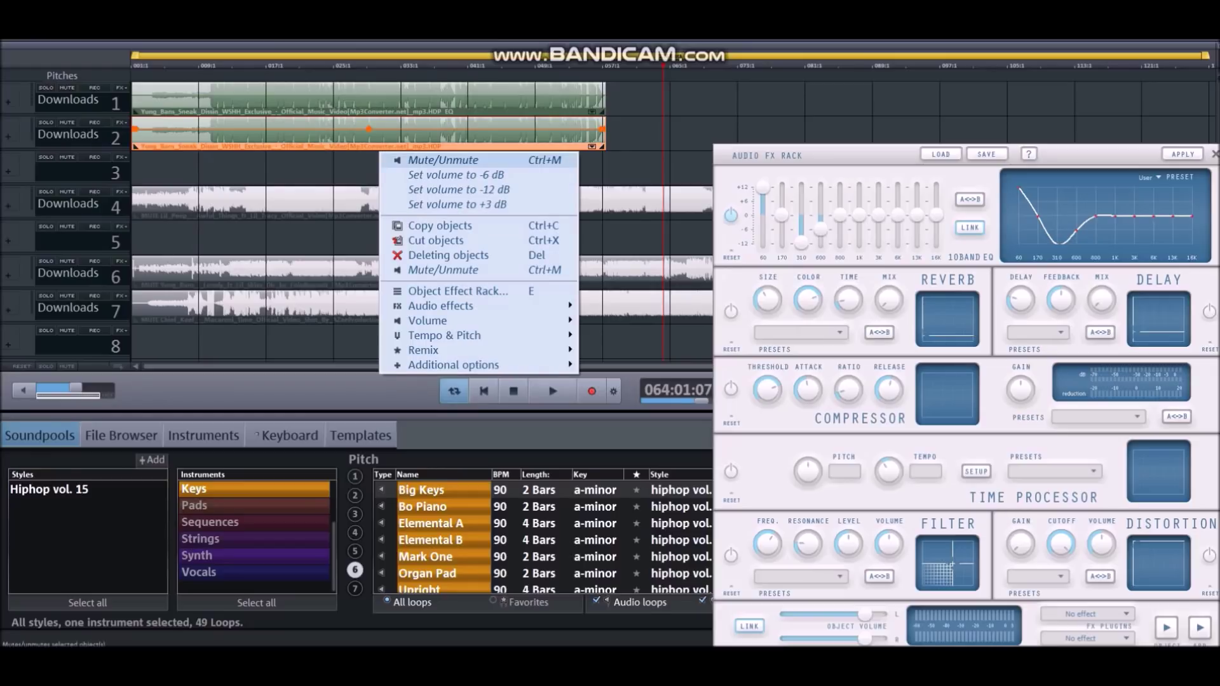
pyautogui.click(419, 175)
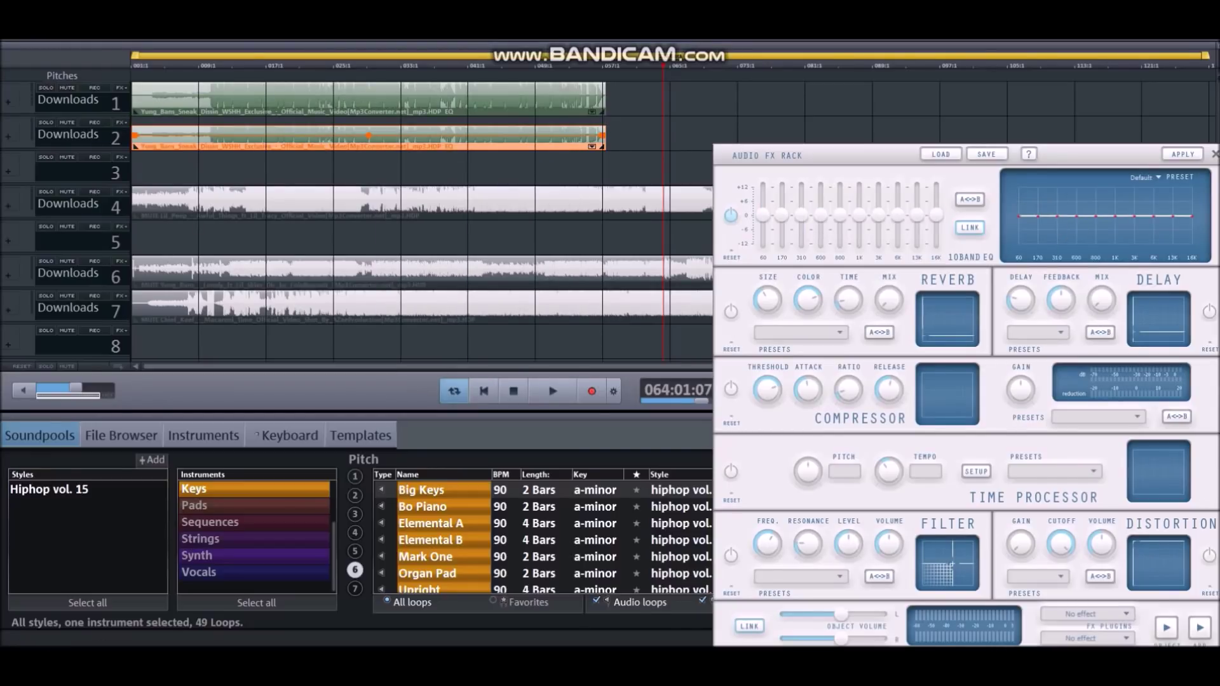
# Apply the Bass filter EQ preset to the track 2 copy and play the arrangement from the start.
pyautogui.click(1143, 177)
pyautogui.click(1083, 277)
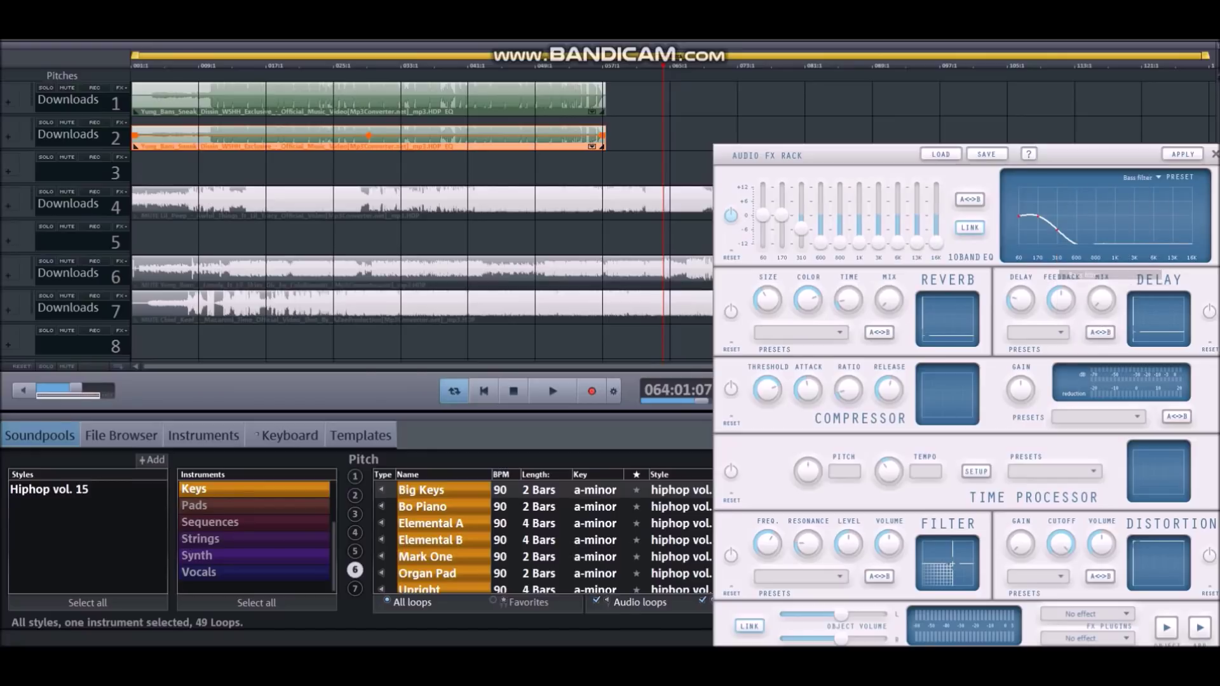
pyautogui.moveTo(194, 66); pyautogui.dragTo(150, 66)
pyautogui.press('space')
pyautogui.press('space')
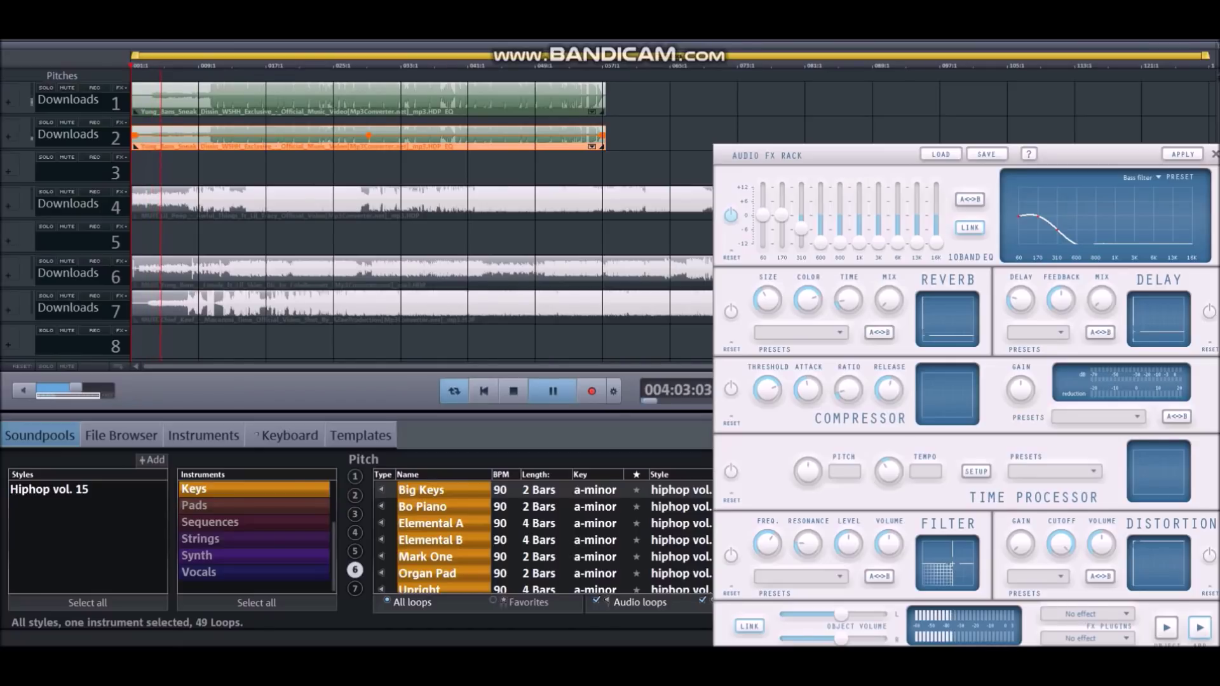
pyautogui.press('XF86AudioRaiseVolume')
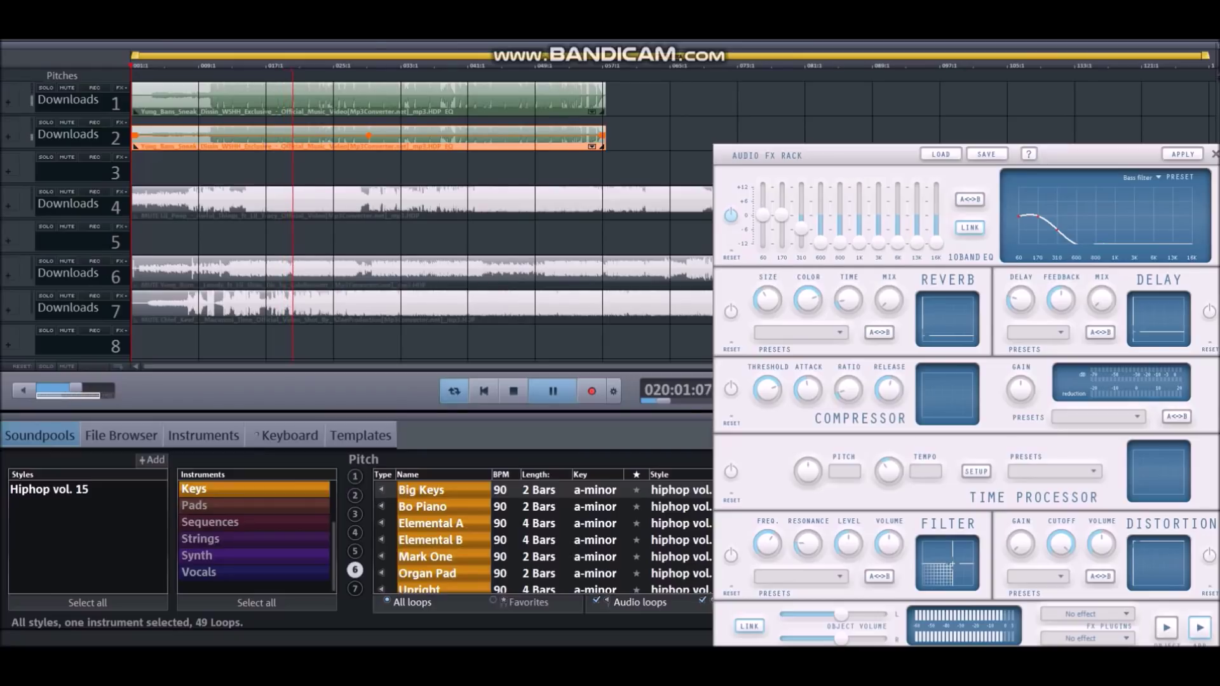
pyautogui.press('space')
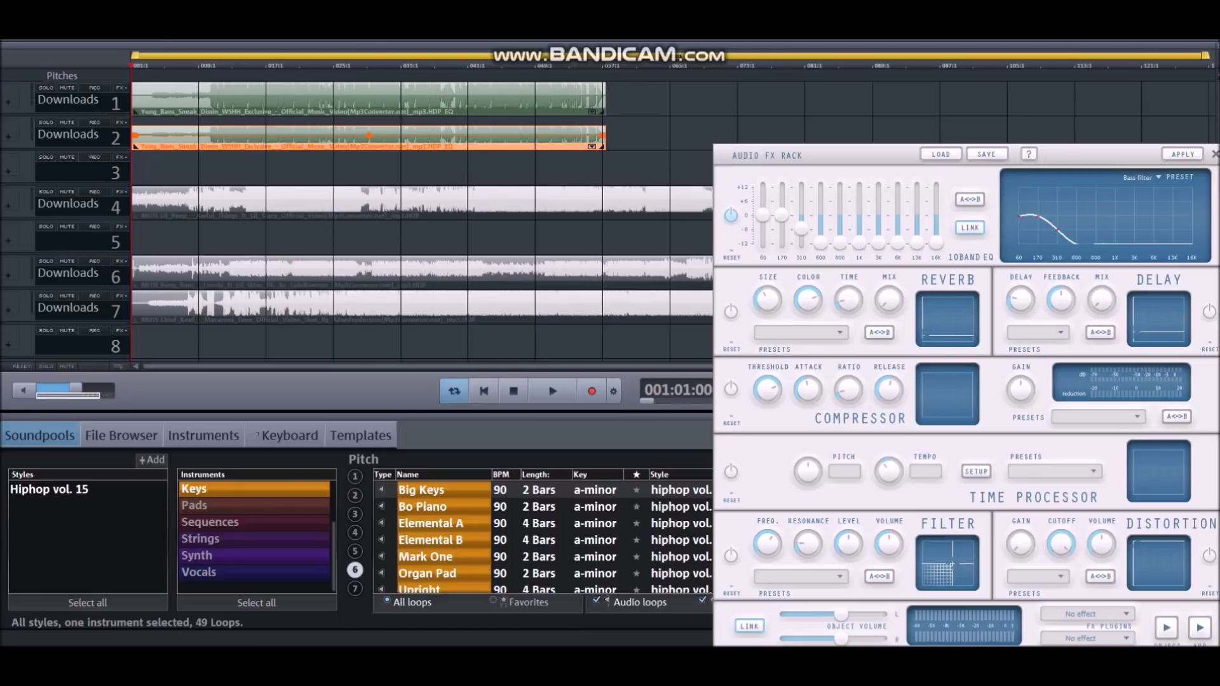
# Lower the track 1 song's EQ to about +6 at 60 Hz and -3 at 170 Hz, and play the mix from about bar 8.
pyautogui.click(369, 102)
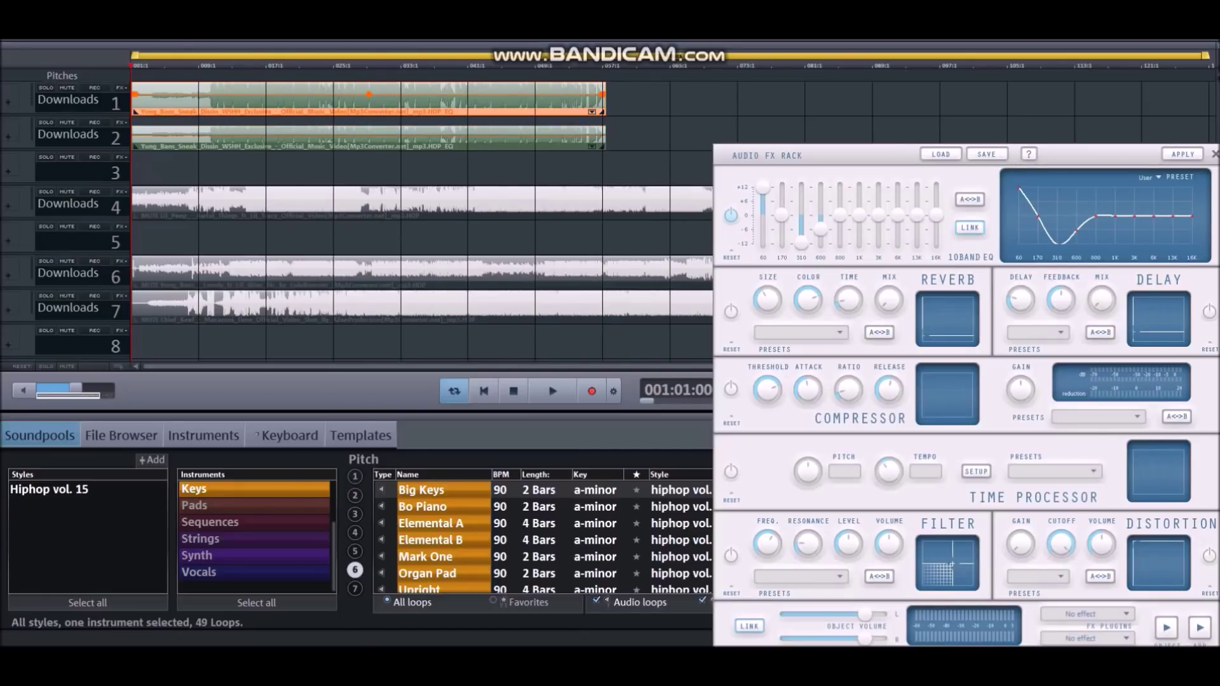
pyautogui.moveTo(763, 187); pyautogui.dragTo(763, 200)
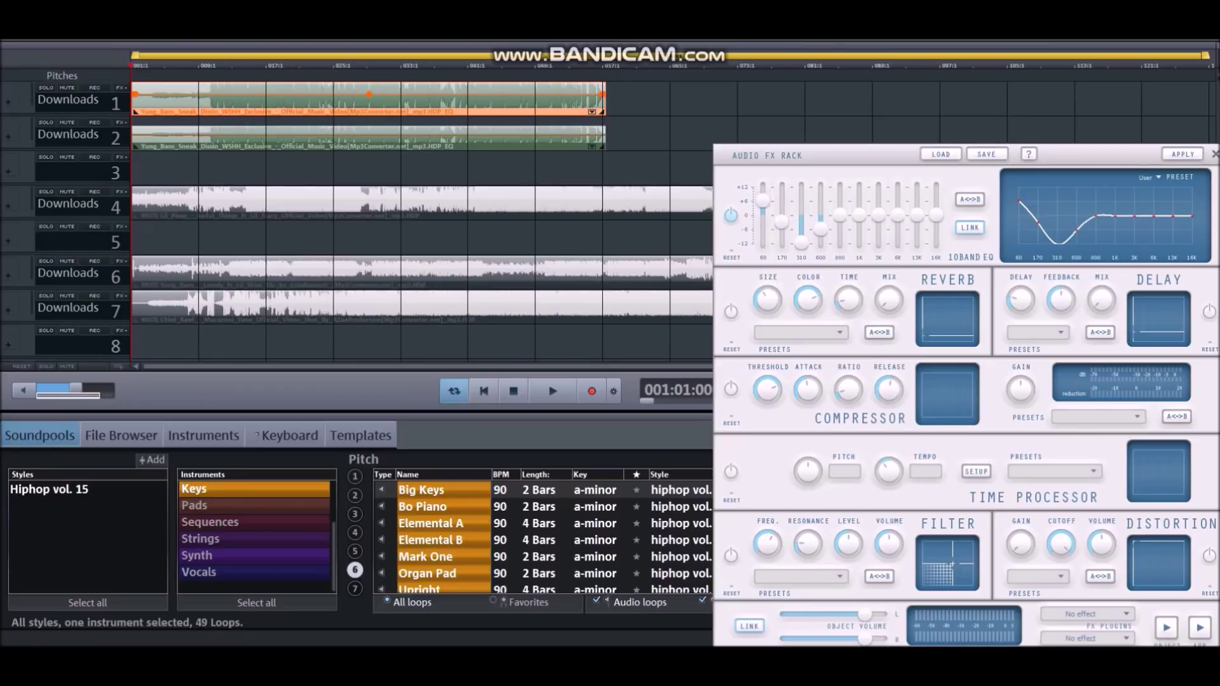
pyautogui.click(184, 66)
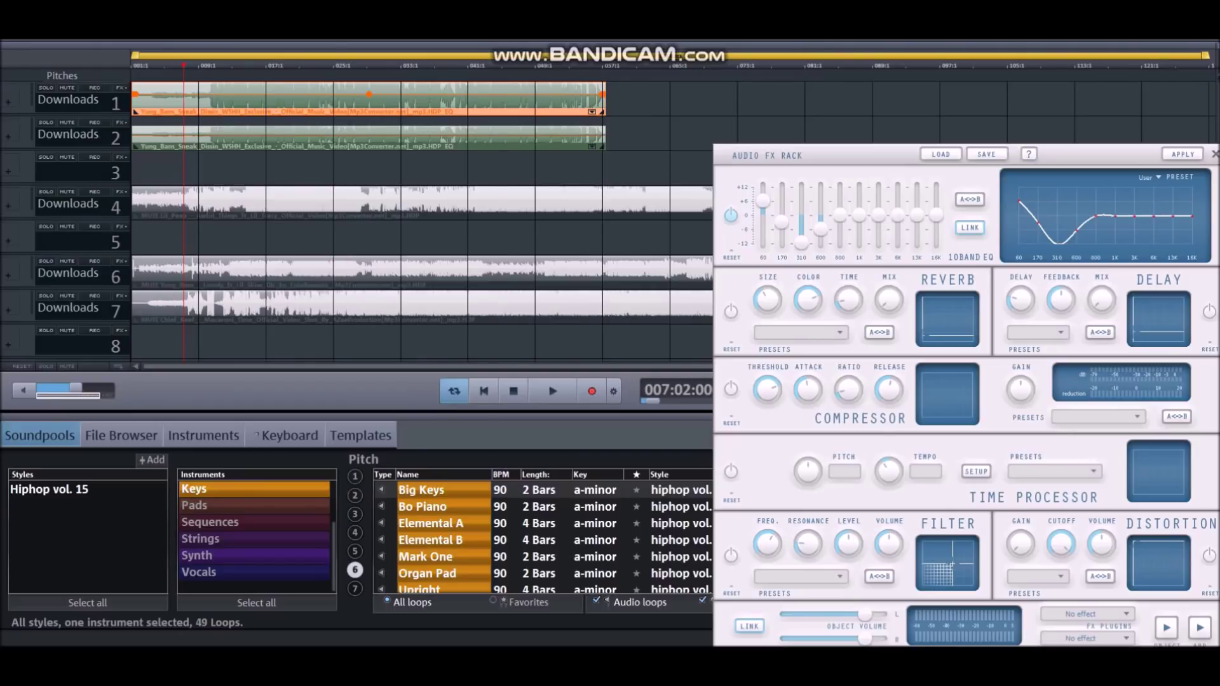
pyautogui.press('space')
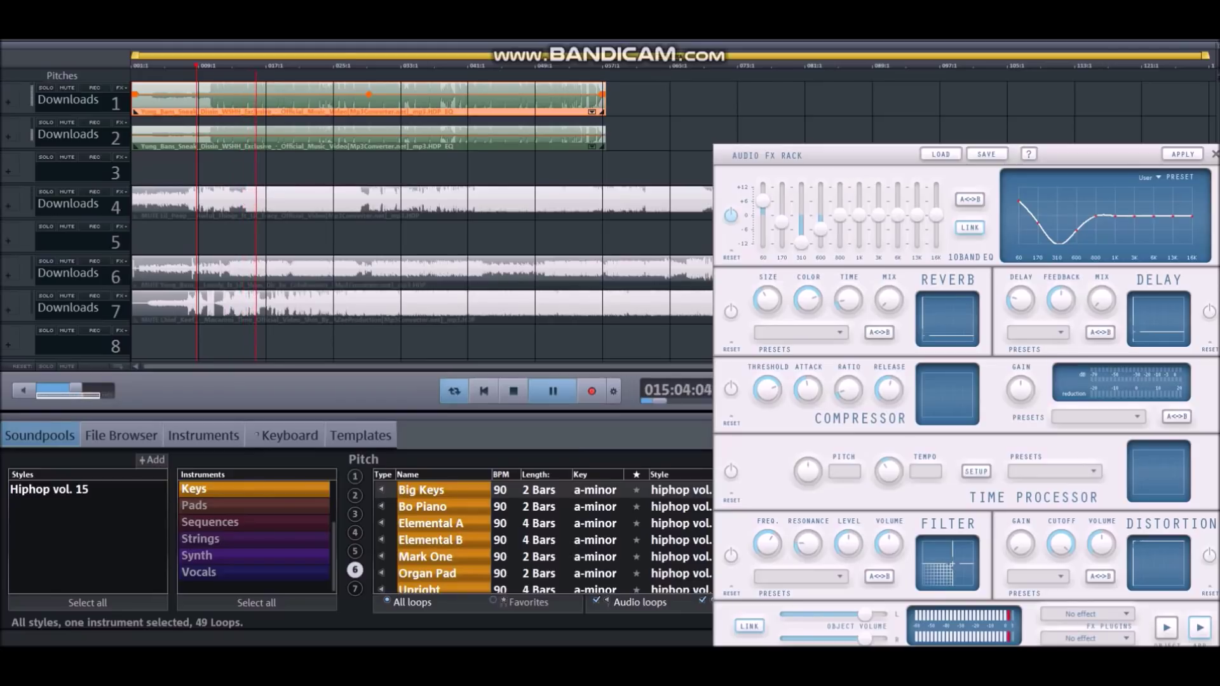
pyautogui.press('XF86AudioLowerVolume')
pyautogui.press('XF86AudioLowerVolume')
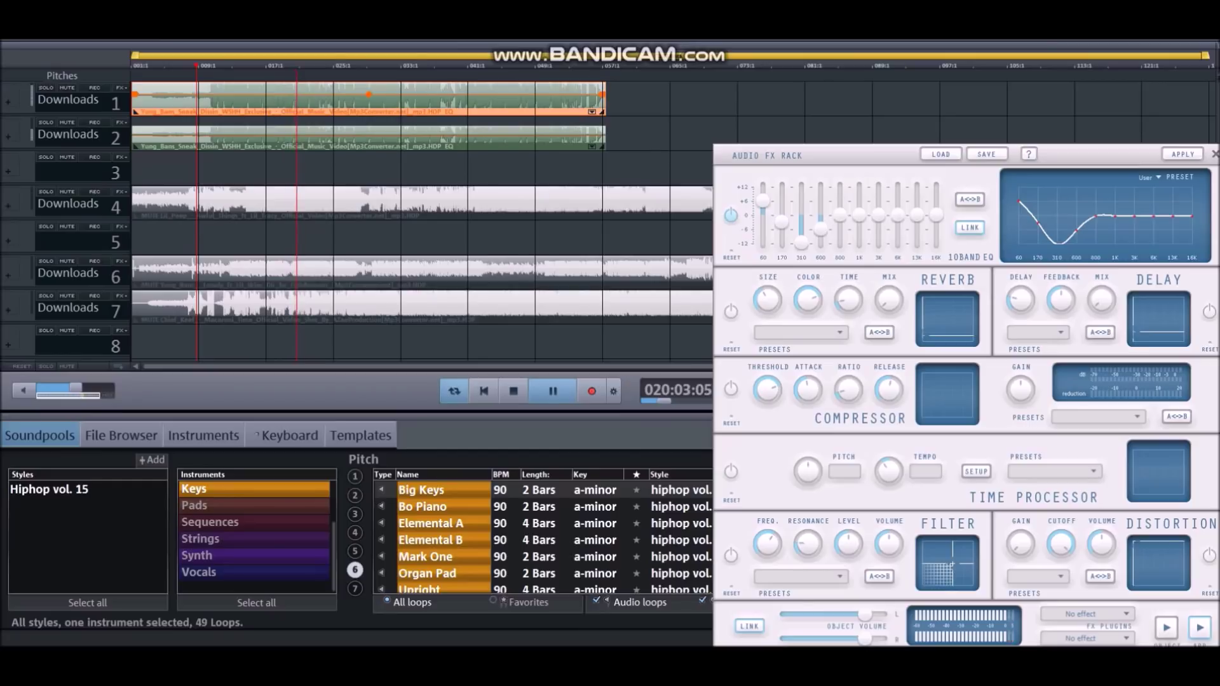
pyautogui.press('space')
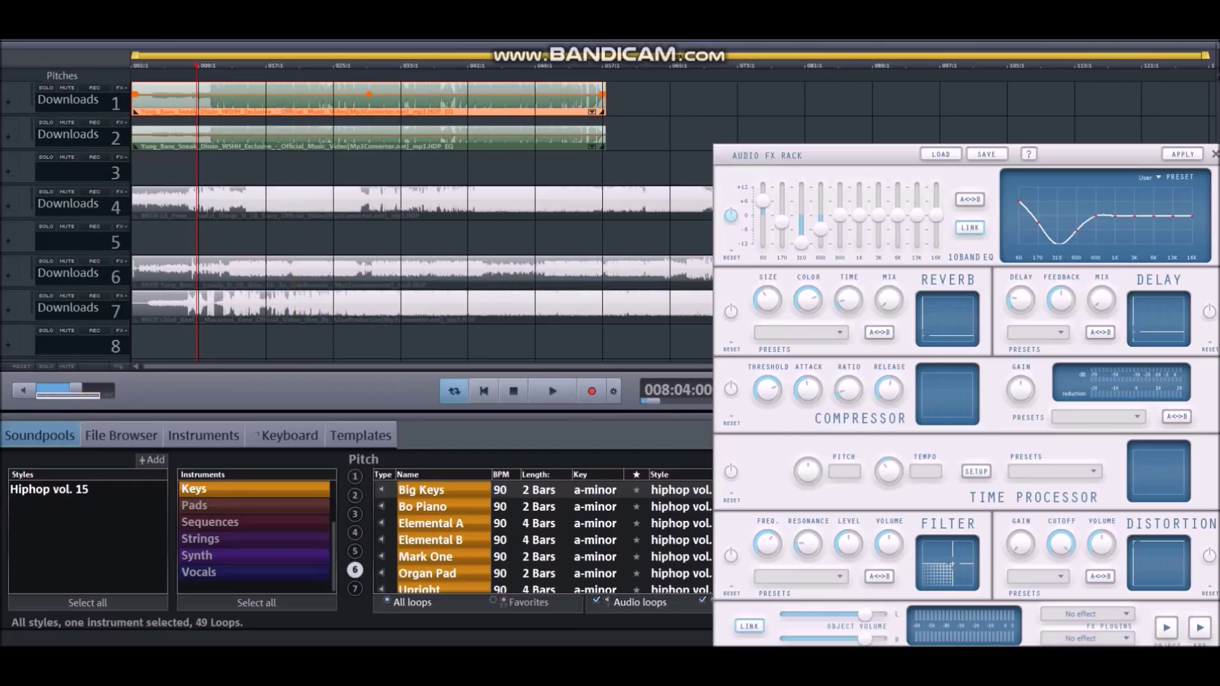
# Export the arrangement as an MP3 named yungbansbass in the Downloads folder.
pyautogui.click(369, 137)
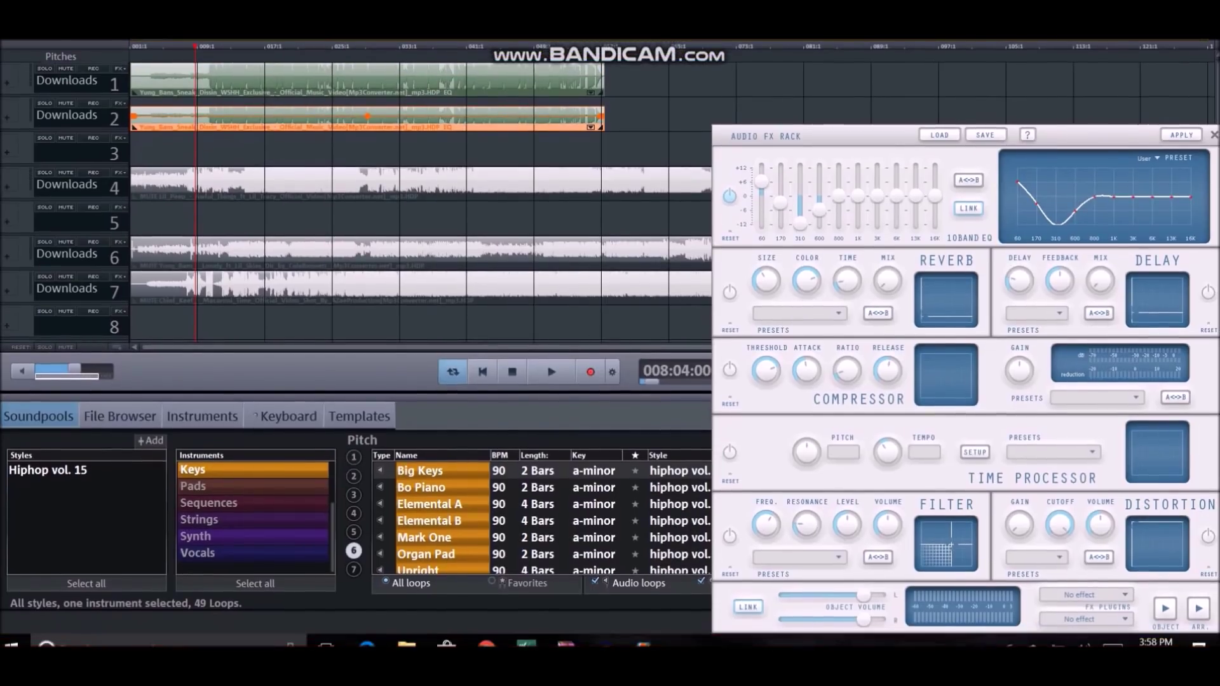
pyautogui.hotkey('alt', 'f')
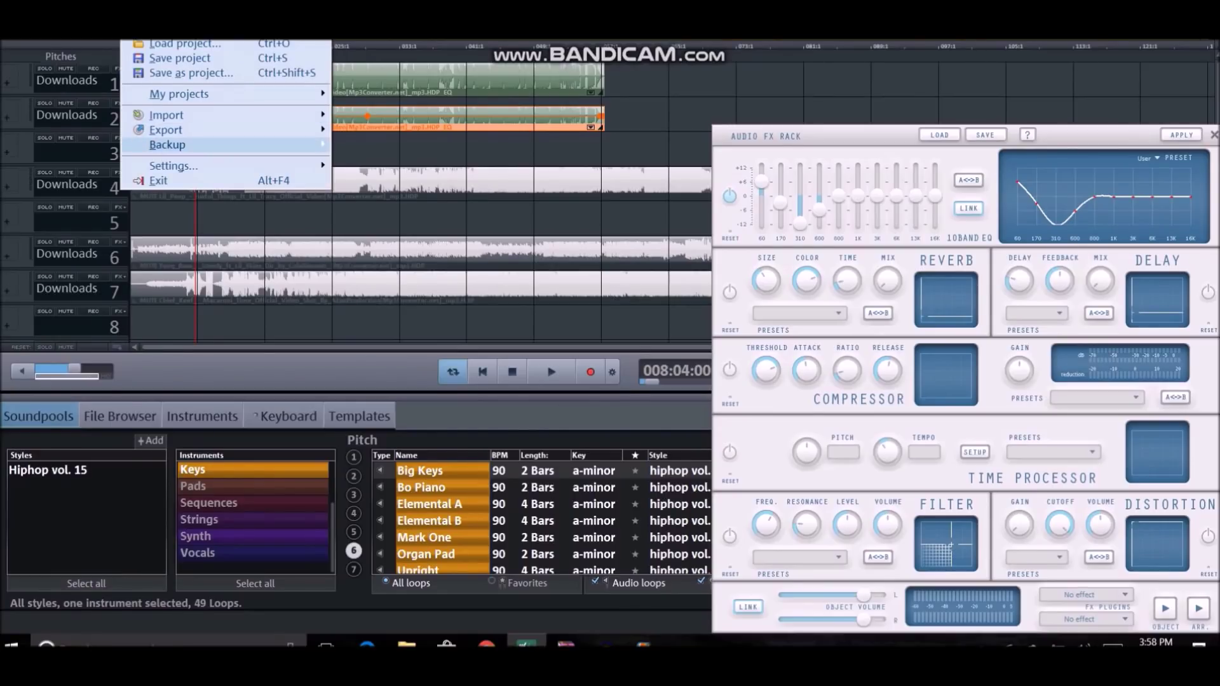
pyautogui.moveTo(165, 130)
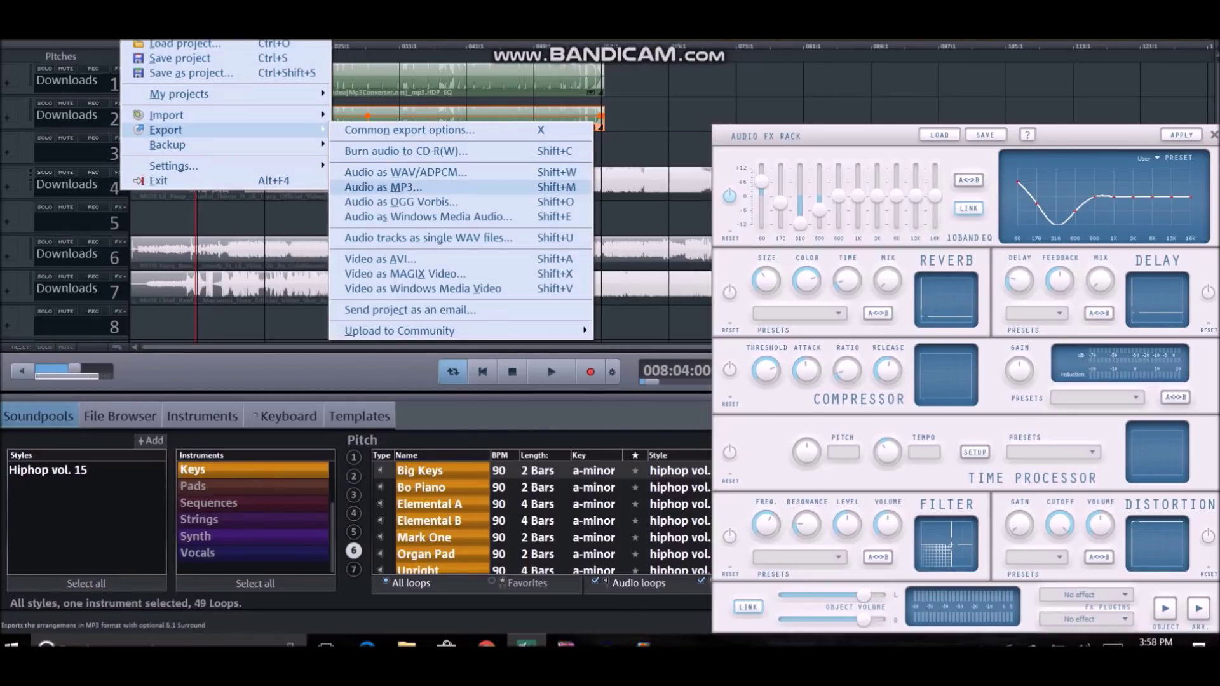
pyautogui.click(383, 187)
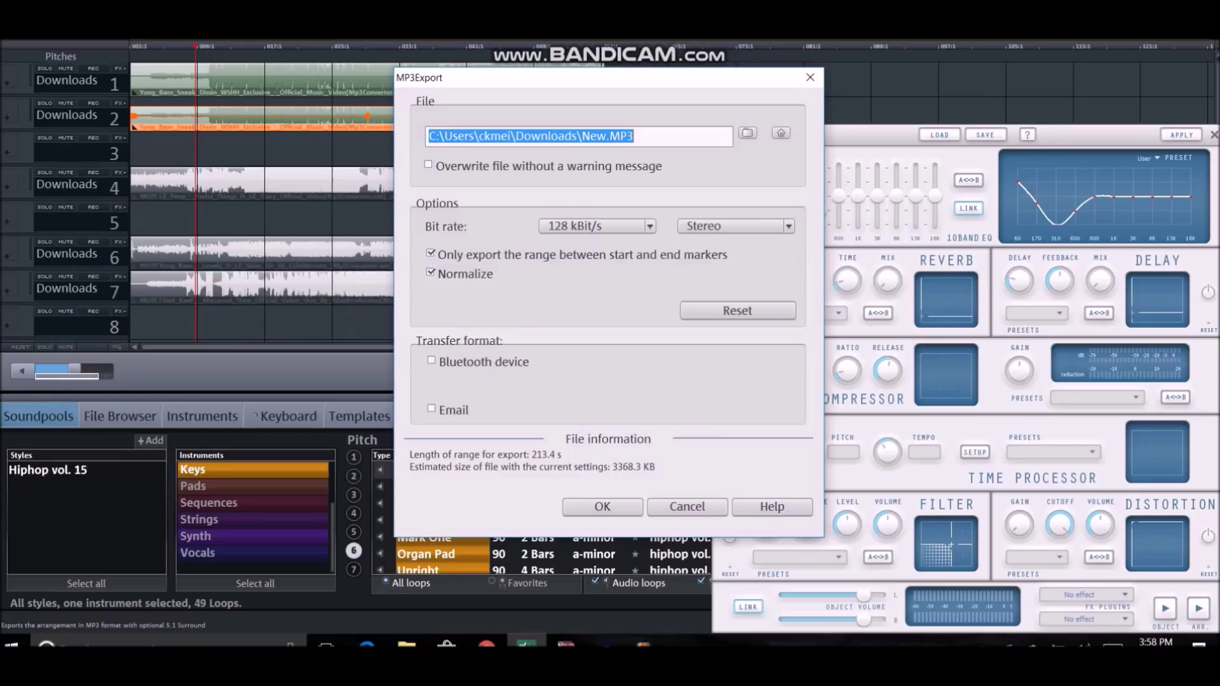
pyautogui.click(606, 136)
pyautogui.moveTo(607, 136); pyautogui.dragTo(581, 136)
pyautogui.write('yungbansbass')
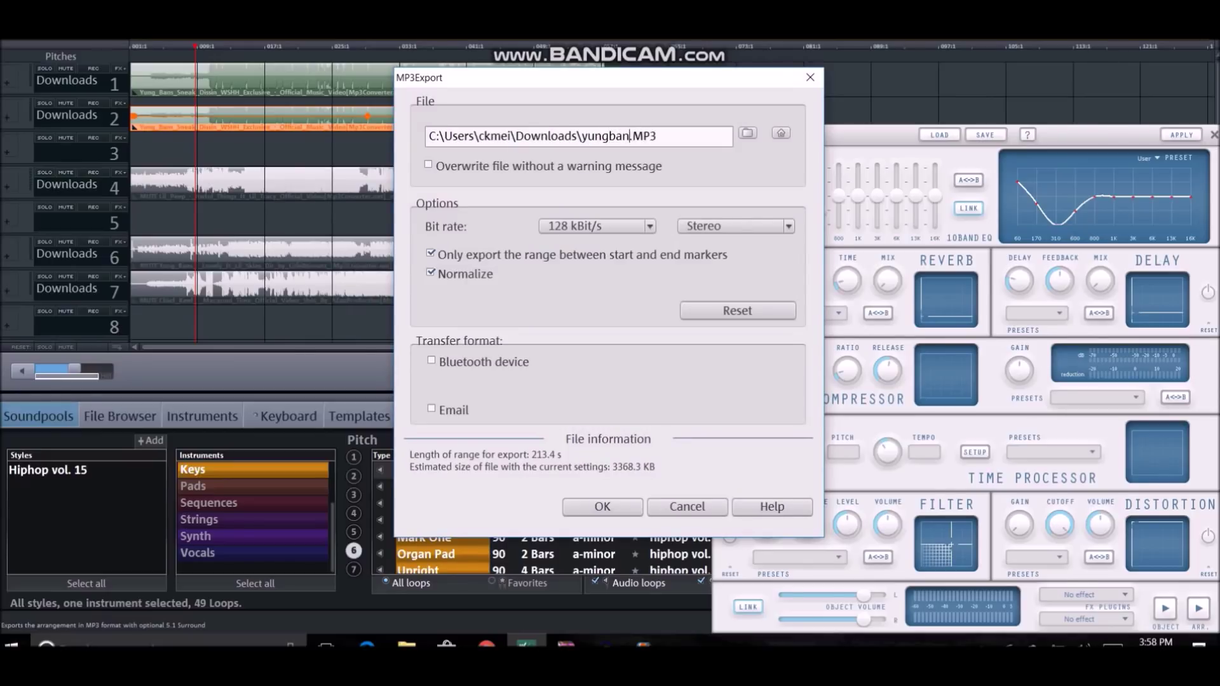
pyautogui.press('Return')
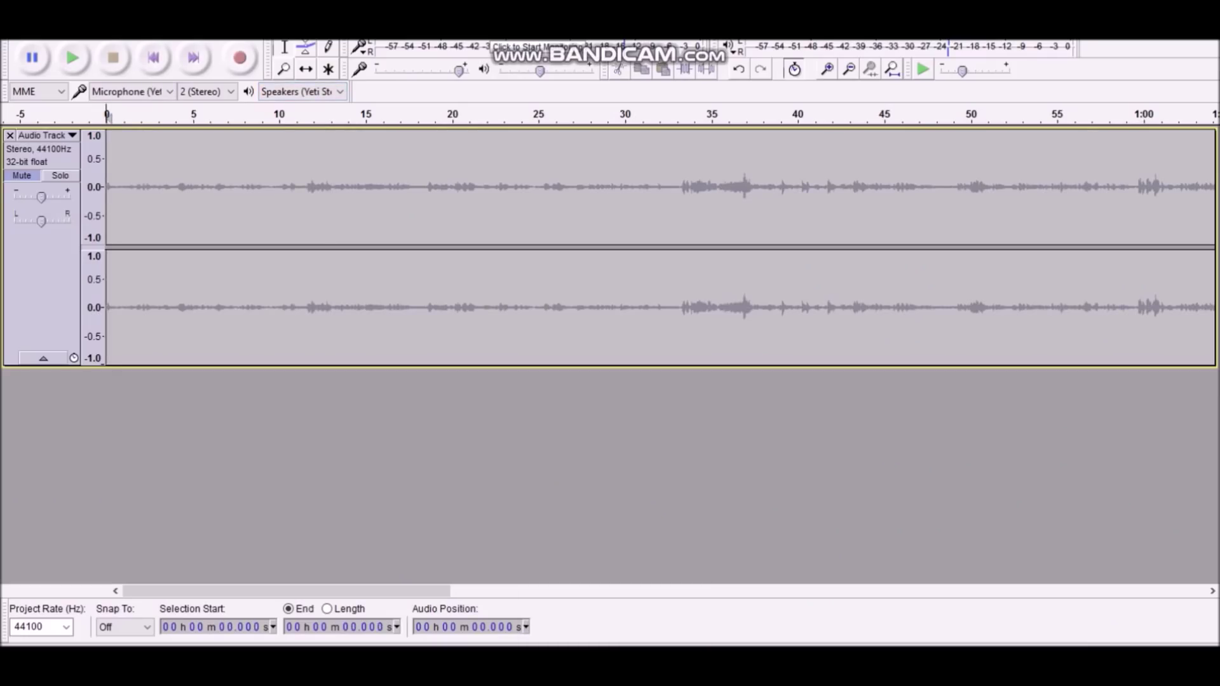
pyautogui.press('r')
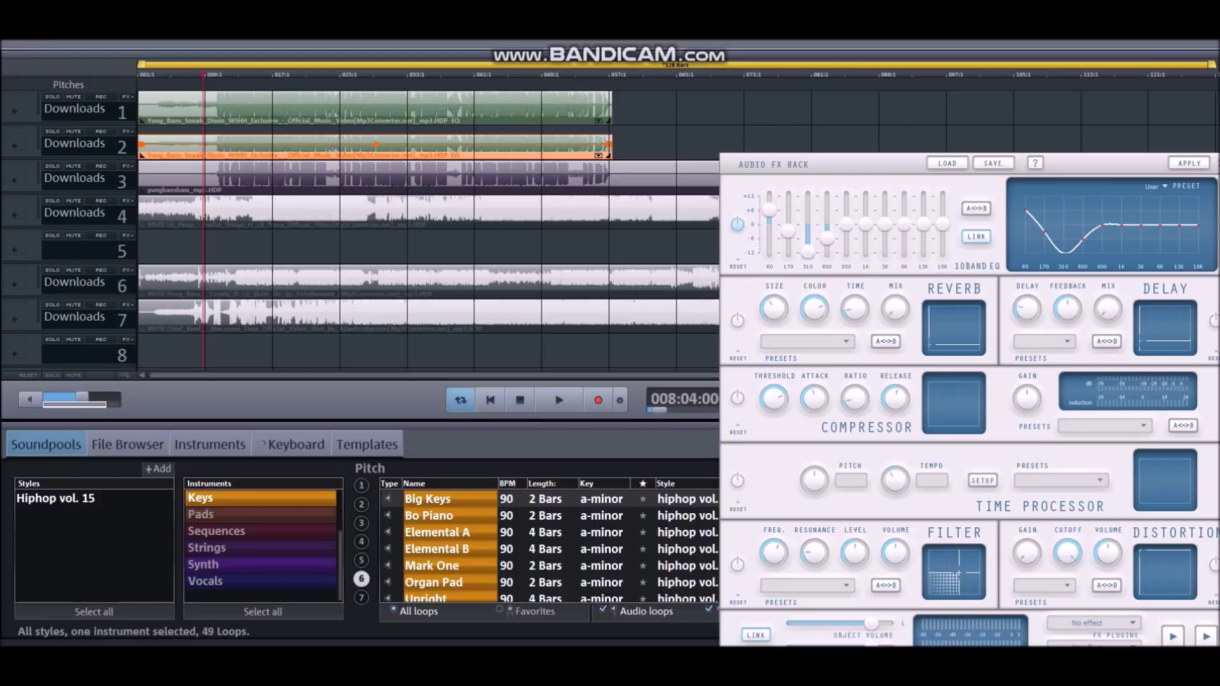
pyautogui.click(407, 178)
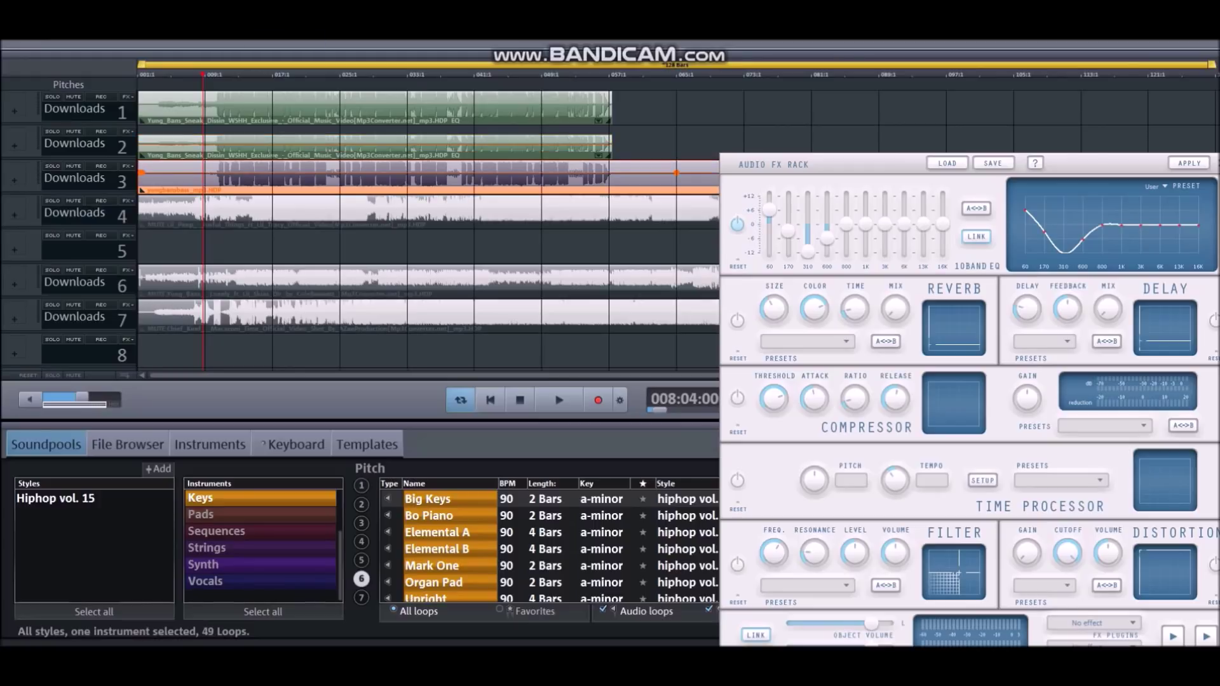
pyautogui.press('Down')
pyautogui.press('Down')
pyautogui.press('Up')
pyautogui.press('Up')
# Mute the song objects on tracks 1 and 2 together, and play the exported mix on track 3.
pyautogui.click(375, 108)
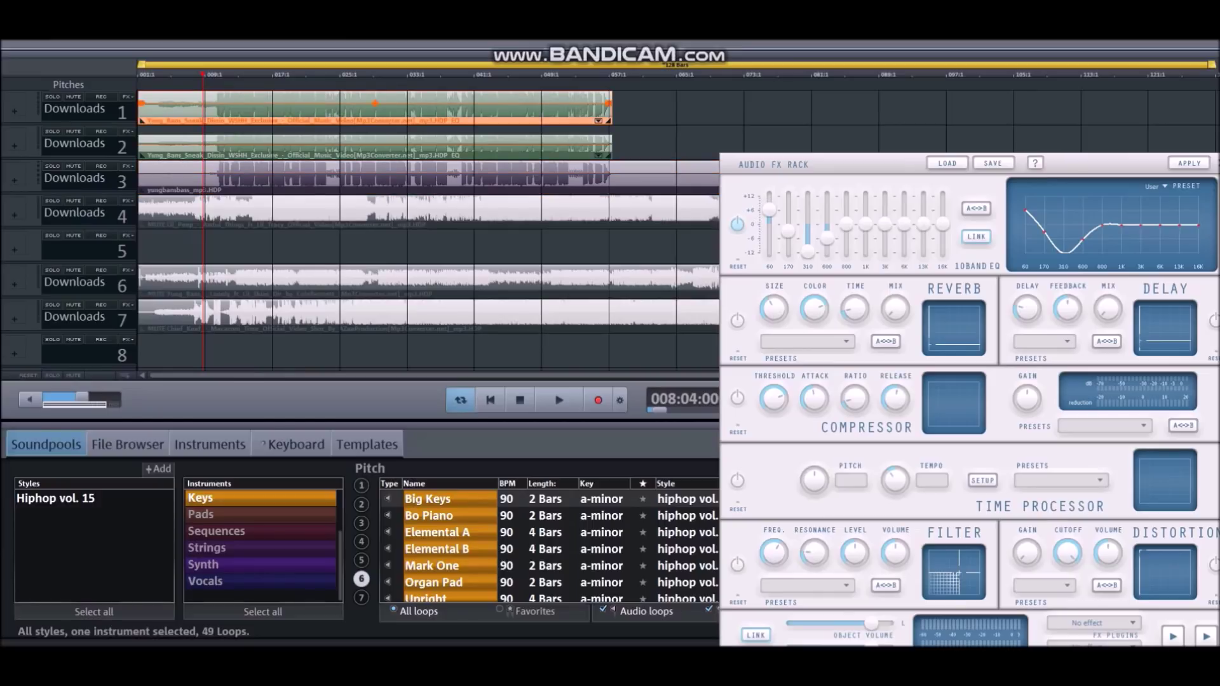
pyautogui.keyDown('ctrl'); pyautogui.click(375, 146); pyautogui.keyUp('ctrl')
pyautogui.rightClick(337, 157)
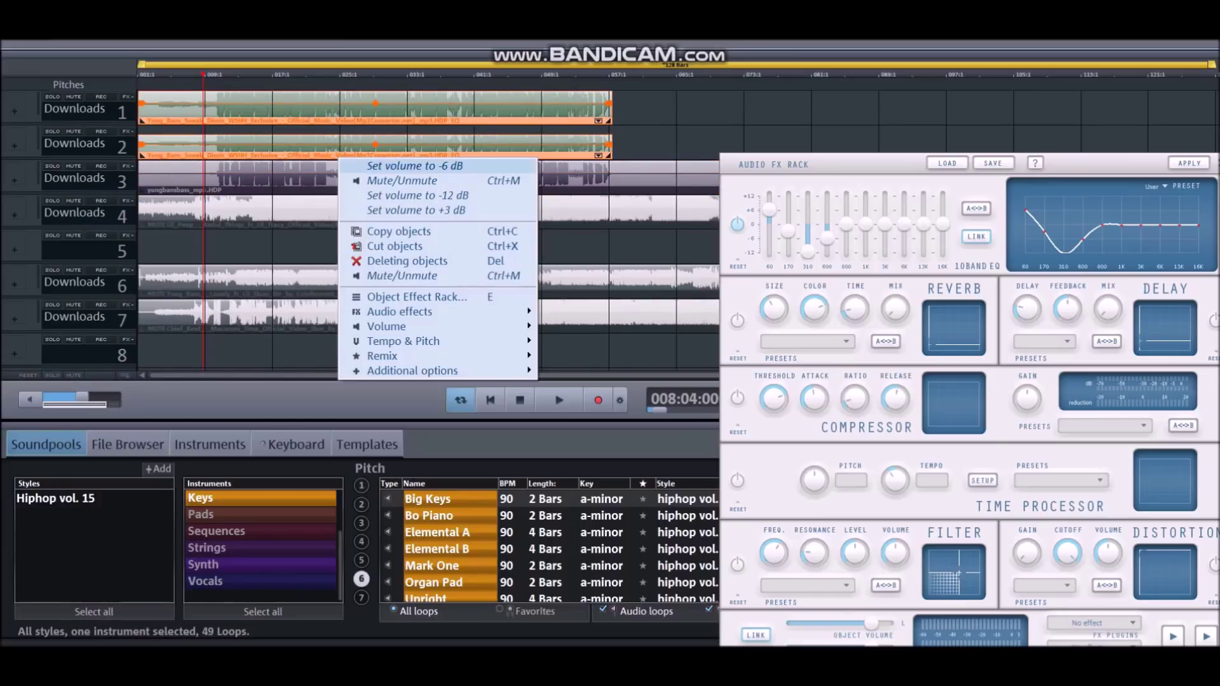
pyautogui.click(381, 181)
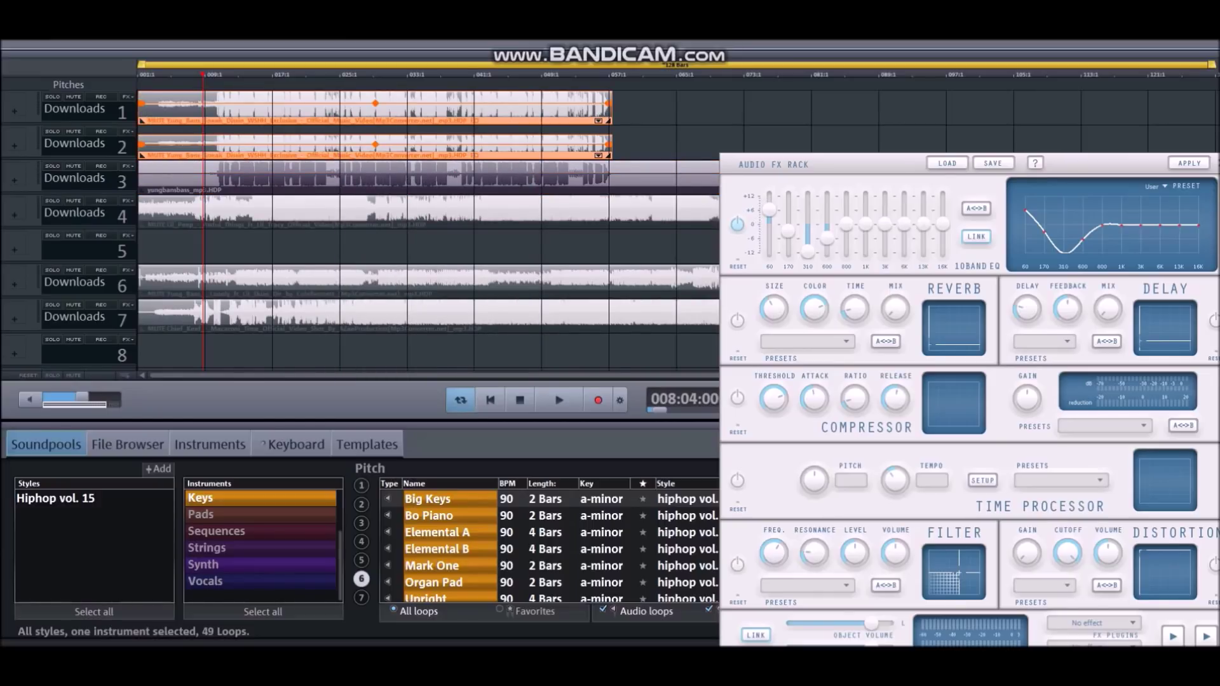
pyautogui.click(337, 176)
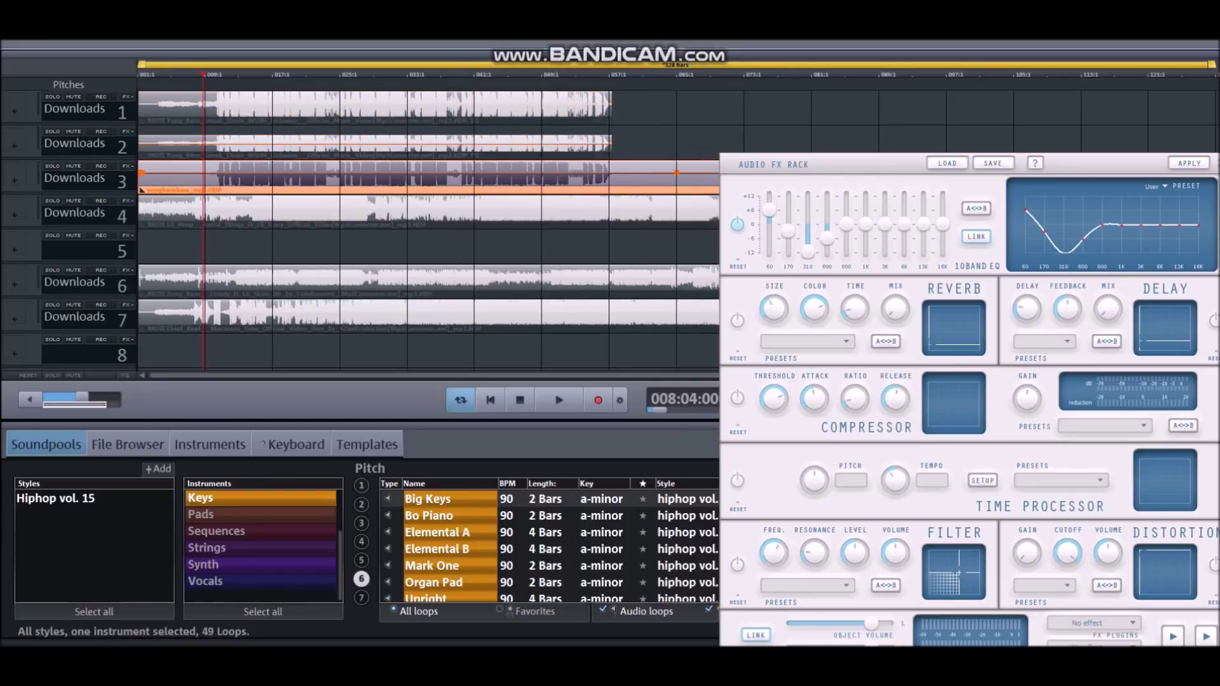
pyautogui.press('space')
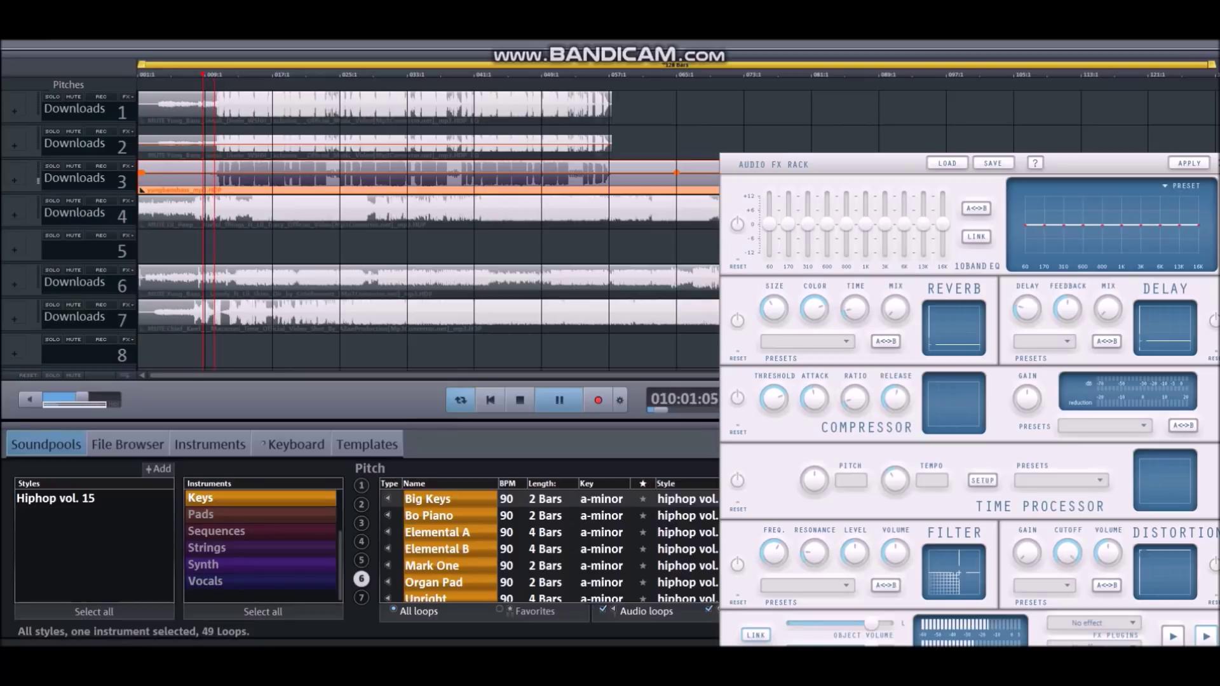
pyautogui.press('XF86AudioRaiseVolume')
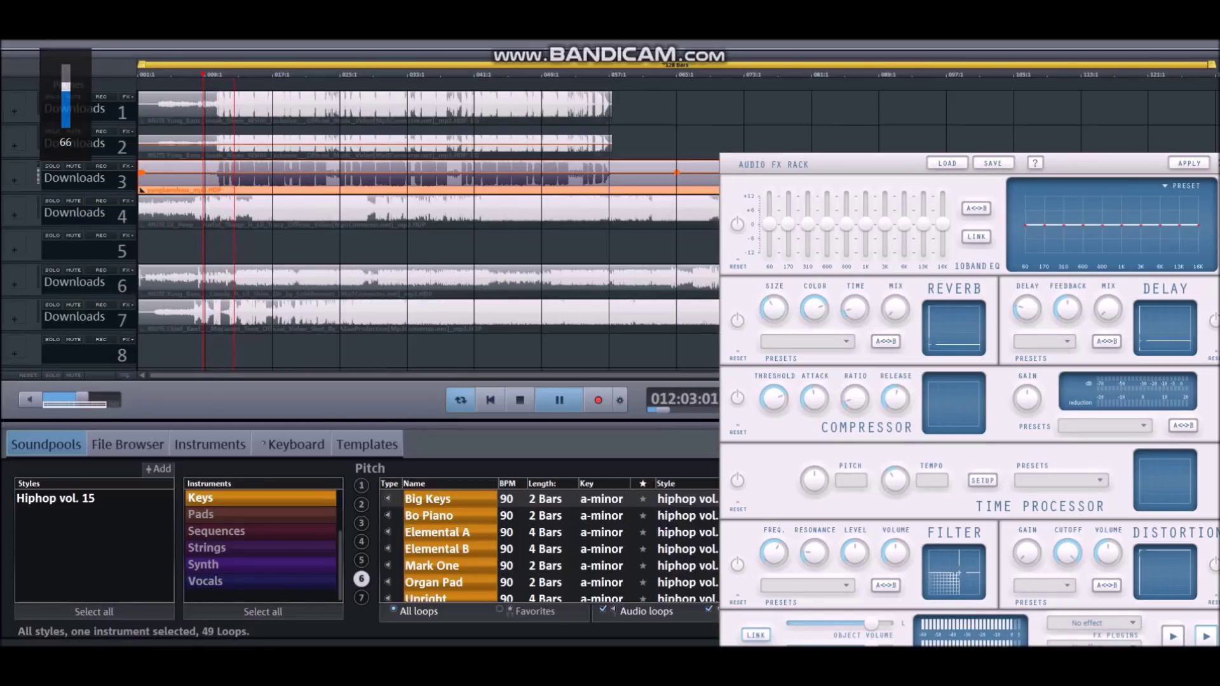
pyautogui.press('space')
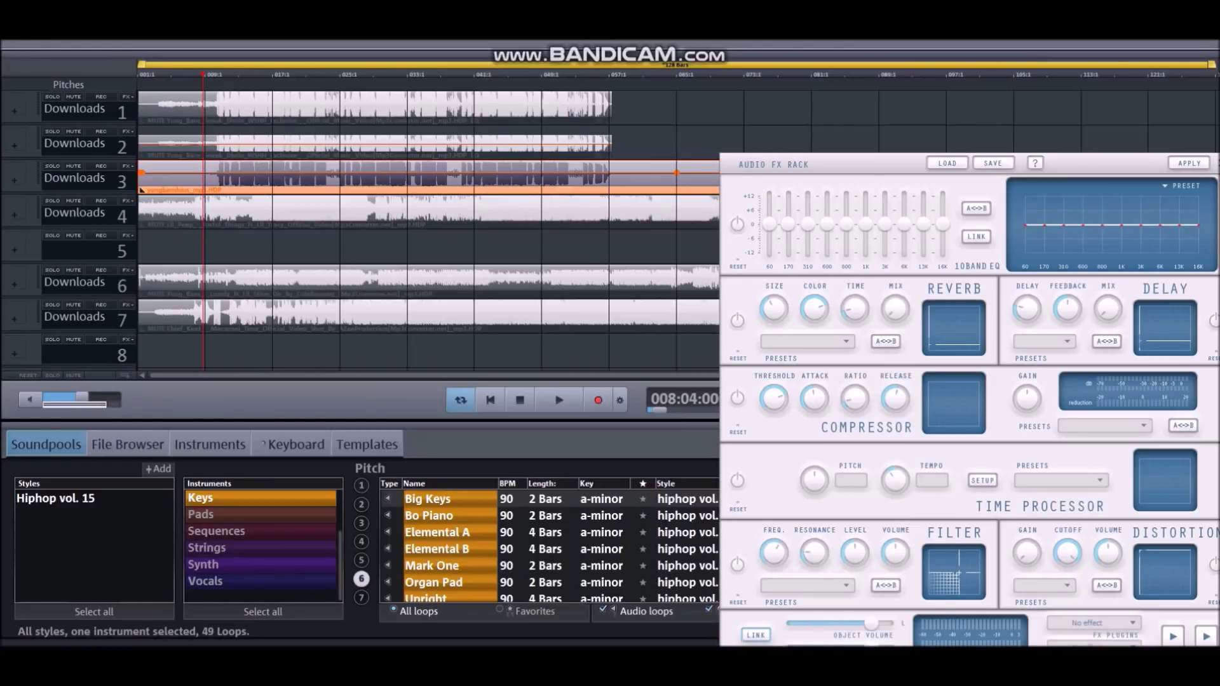
# Apply the Bass boost EQ preset to the exported mix on track 3 and play it from about bar 8.
pyautogui.click(1166, 185)
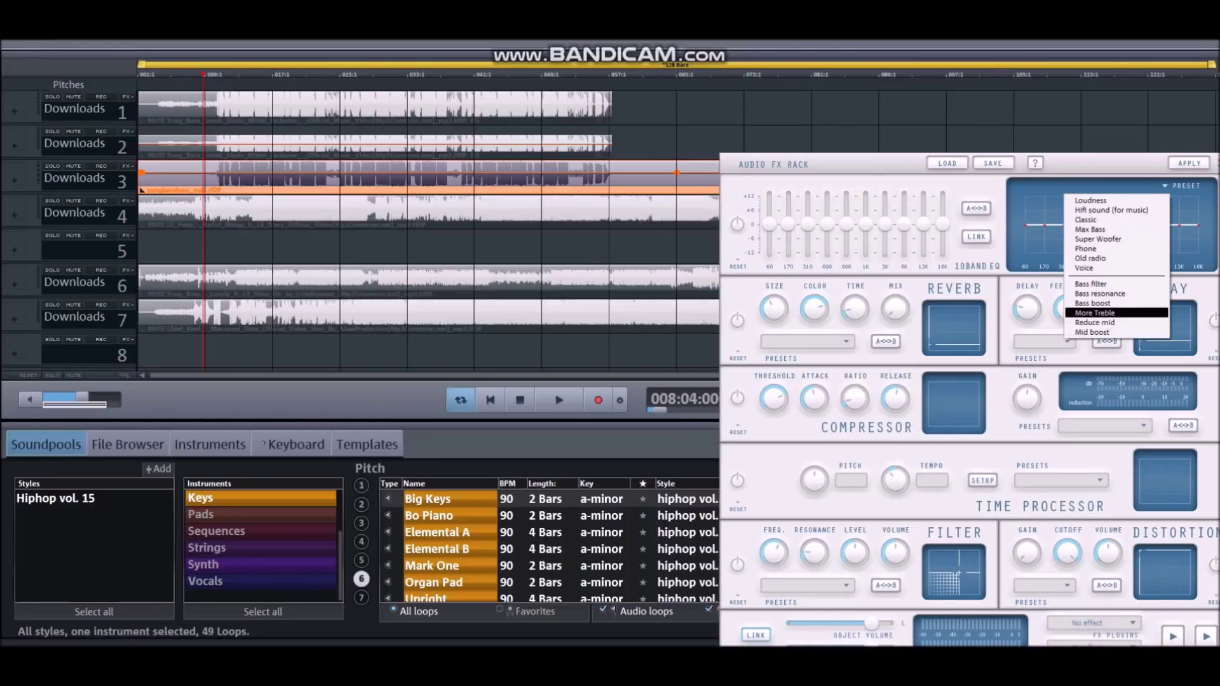
pyautogui.click(1080, 303)
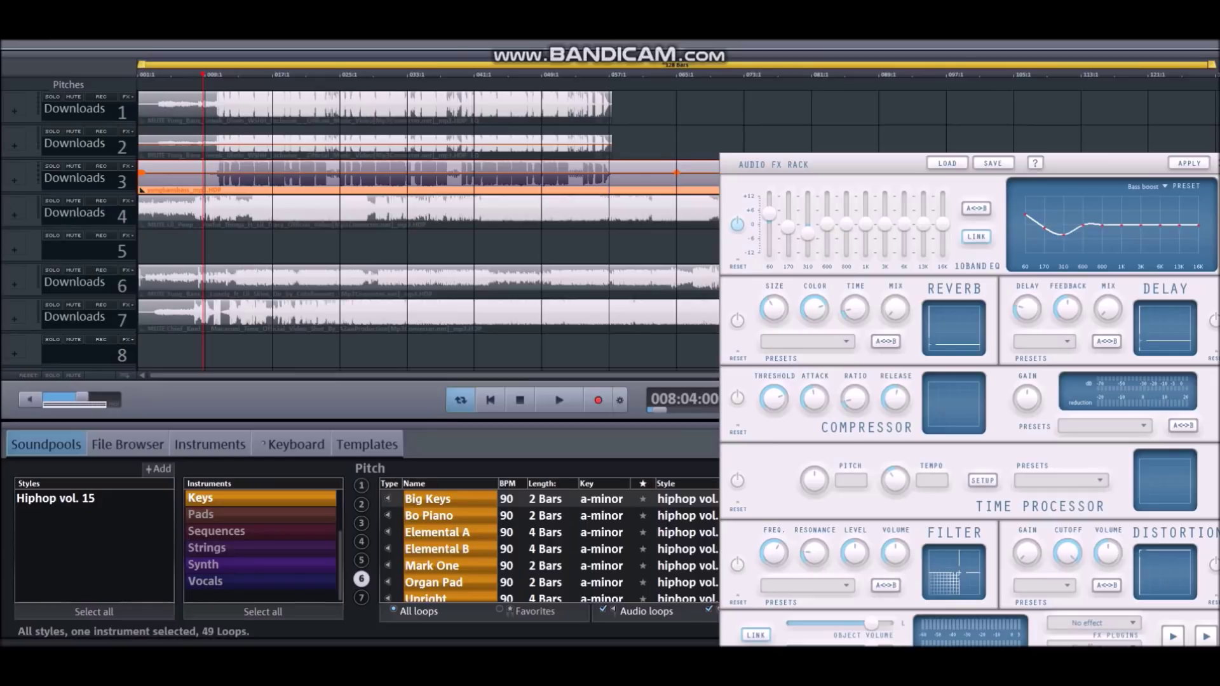
pyautogui.press('space')
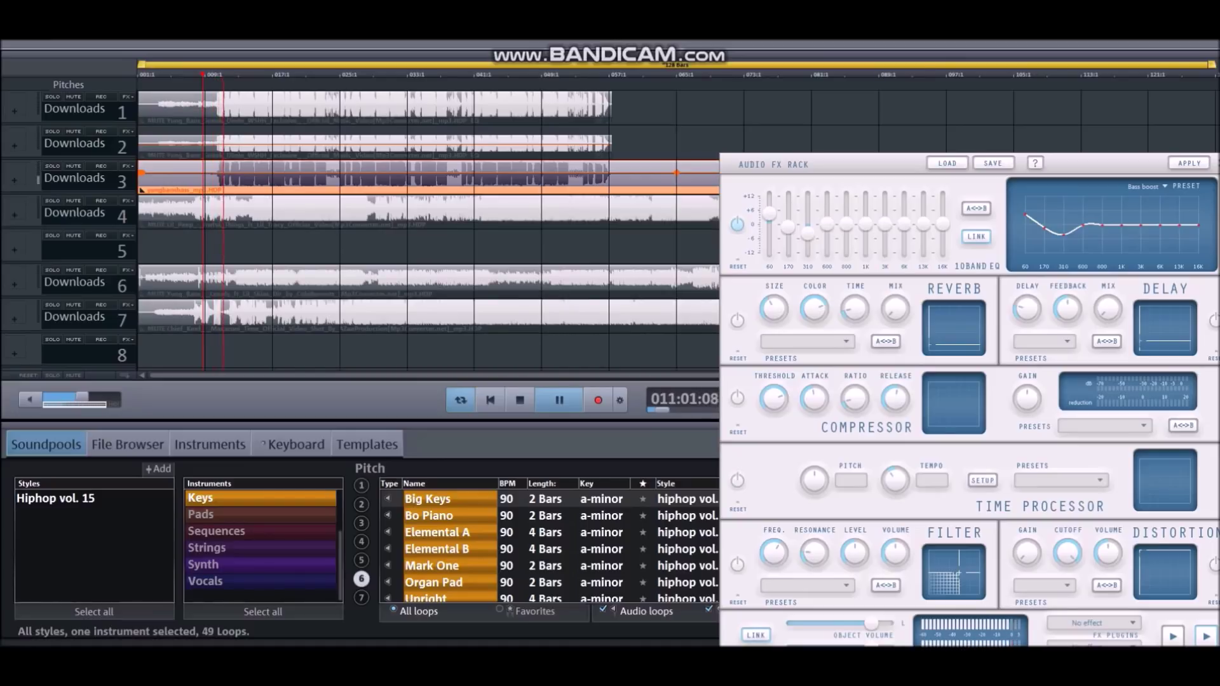
# Audition the bass-boosted mix, set the system volume to 66 during playback, and stop it.
pyautogui.press('Return')
pyautogui.press('y')
pyautogui.press('XF86AudioRaiseVolume')
pyautogui.press('XF86AudioRaiseVolume')
pyautogui.press('XF86AudioRaiseVolume')
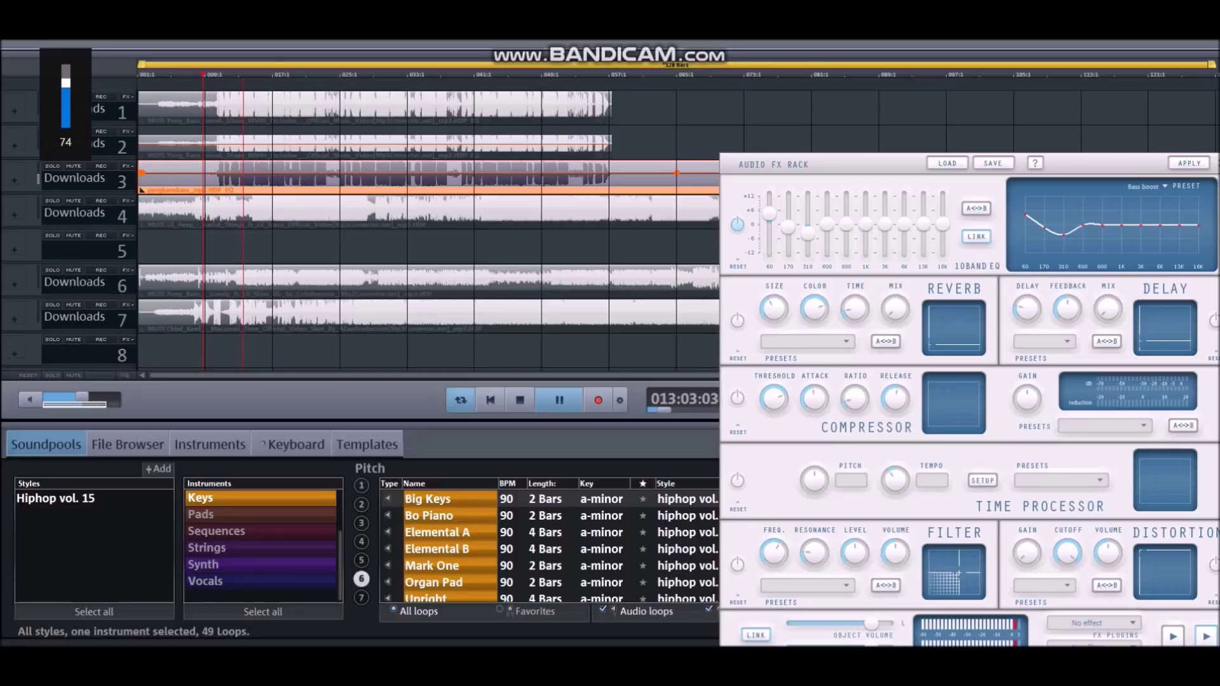
pyautogui.press('XF86AudioLowerVolume')
pyautogui.press('XF86AudioLowerVolume')
pyautogui.press('XF86AudioLowerVolume')
pyautogui.press('XF86AudioLowerVolume')
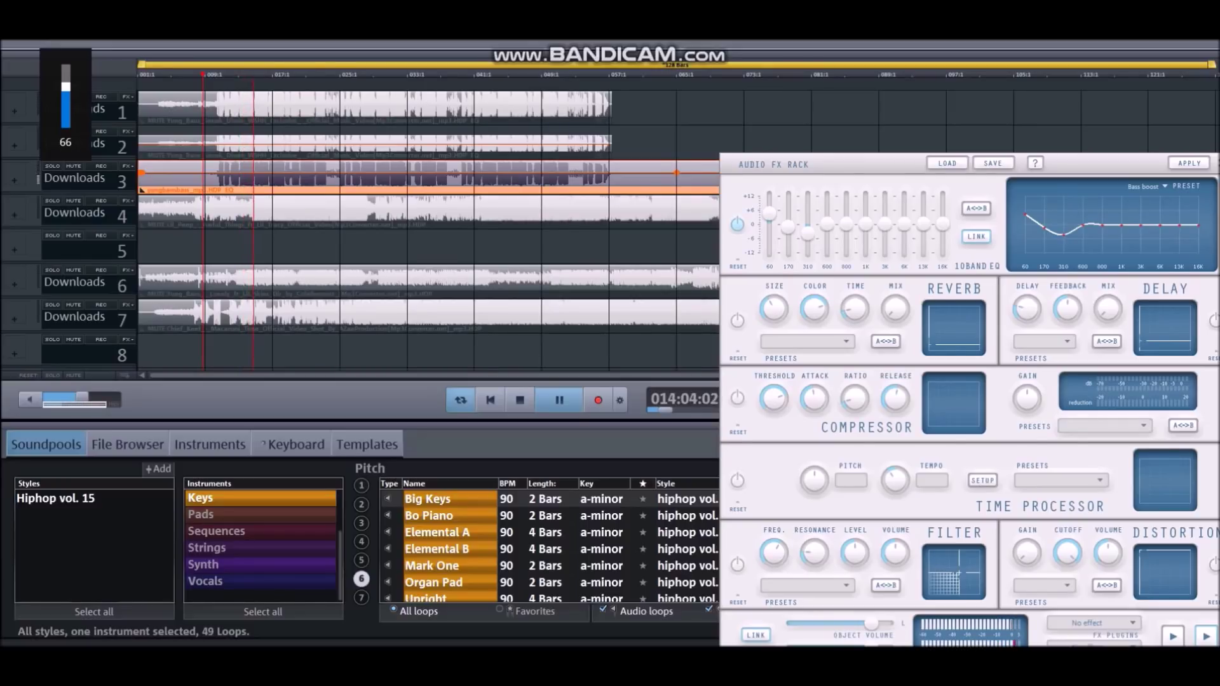
pyautogui.press('Escape')
pyautogui.press('Return')
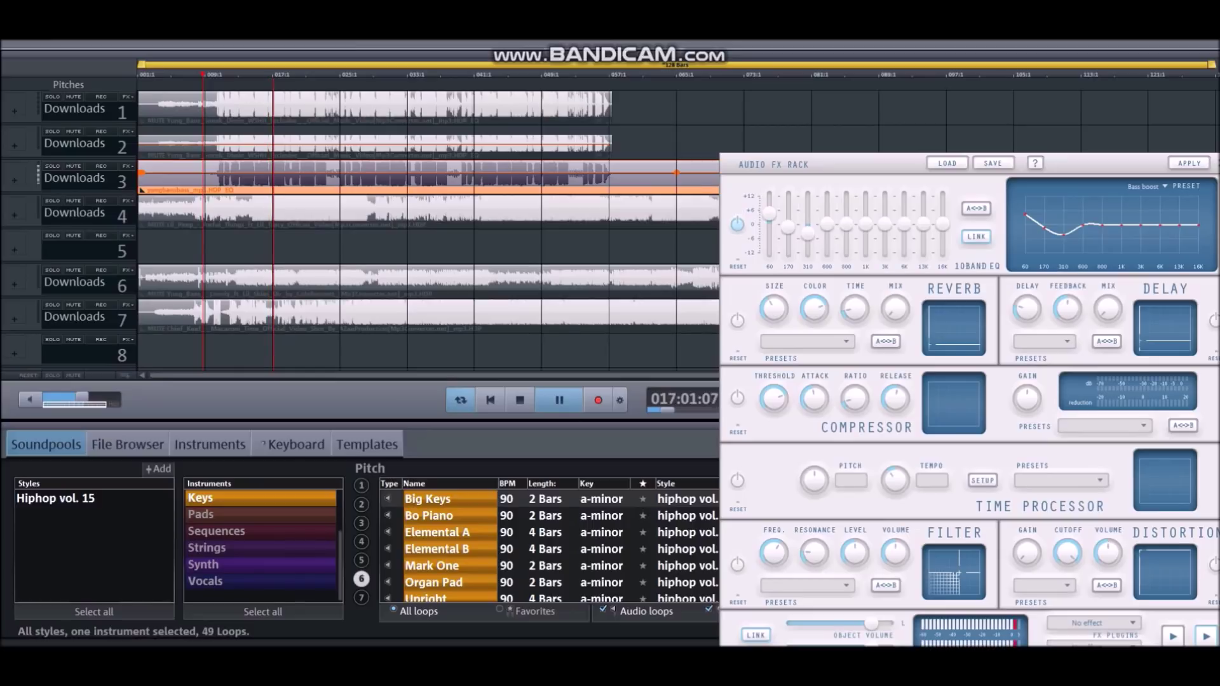
pyautogui.press('space')
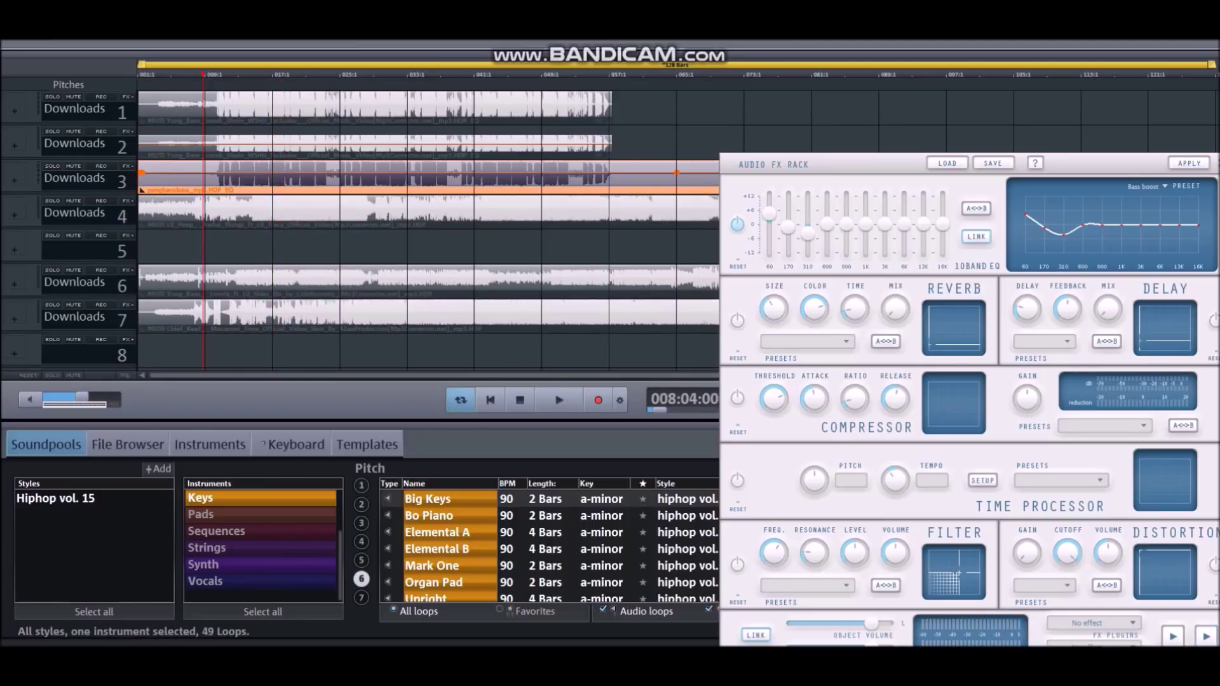
# Apply the Volume boost weak (Maximizer) compressor preset to the track 3 mix, and lower its 310 Hz EQ band to about -6 while auditioning it.
pyautogui.click(1104, 426)
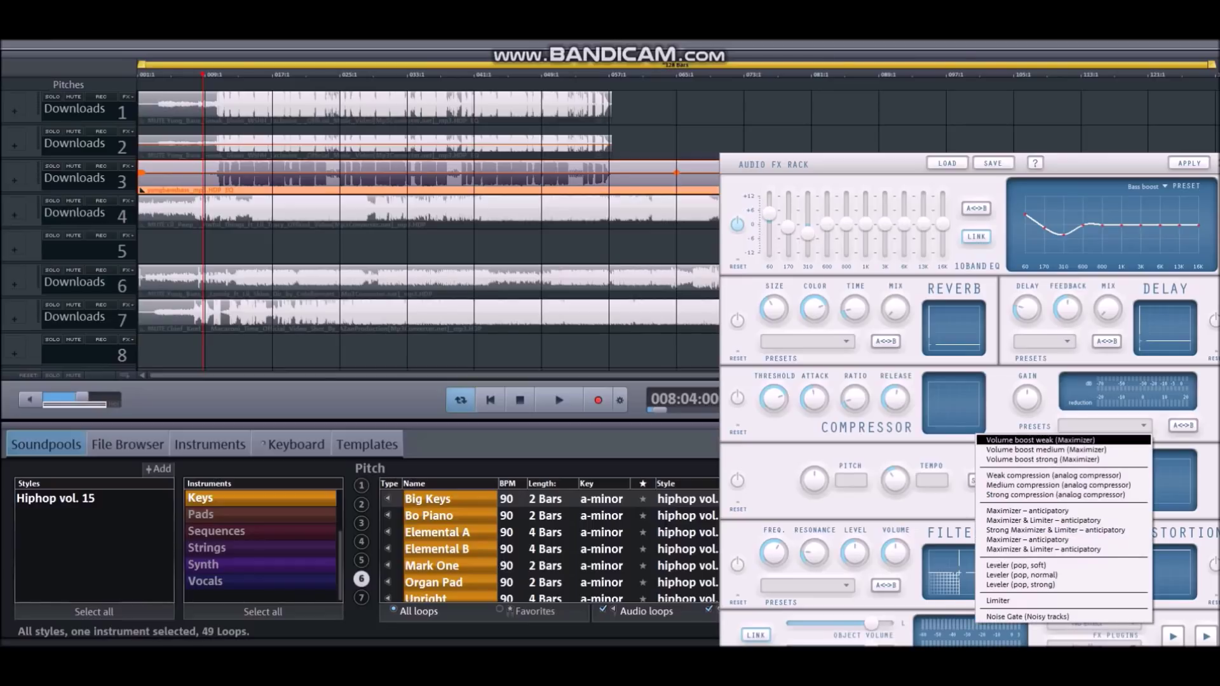
pyautogui.click(1040, 440)
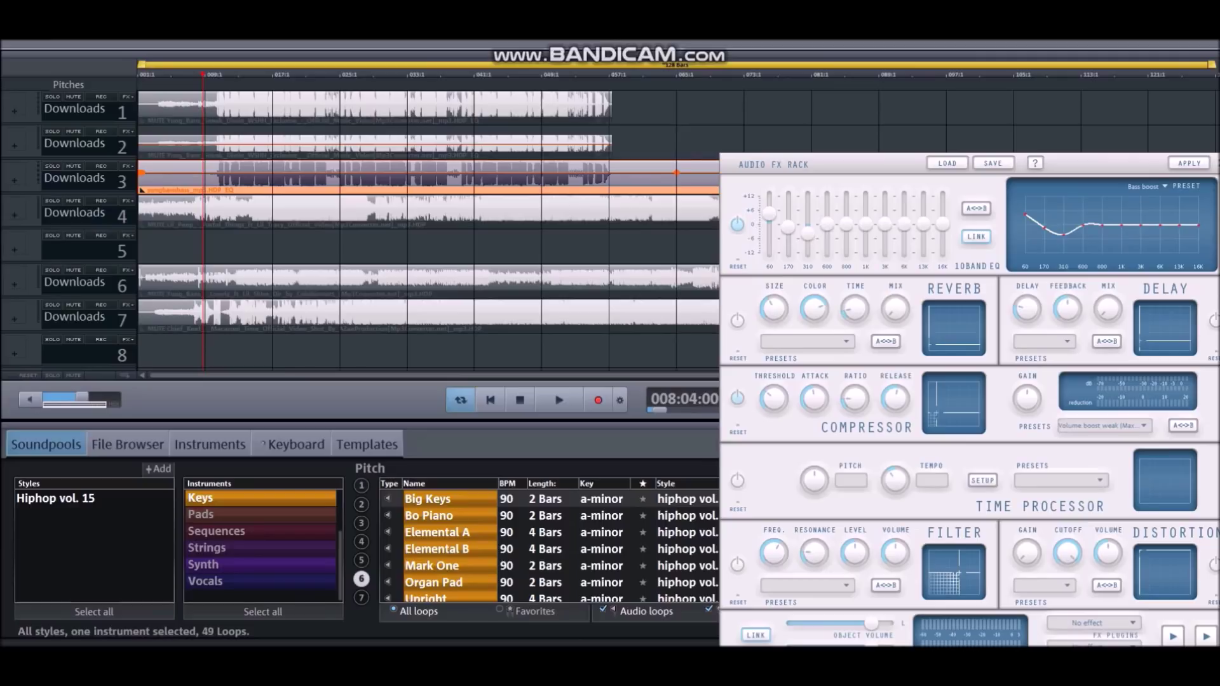
pyautogui.press('space')
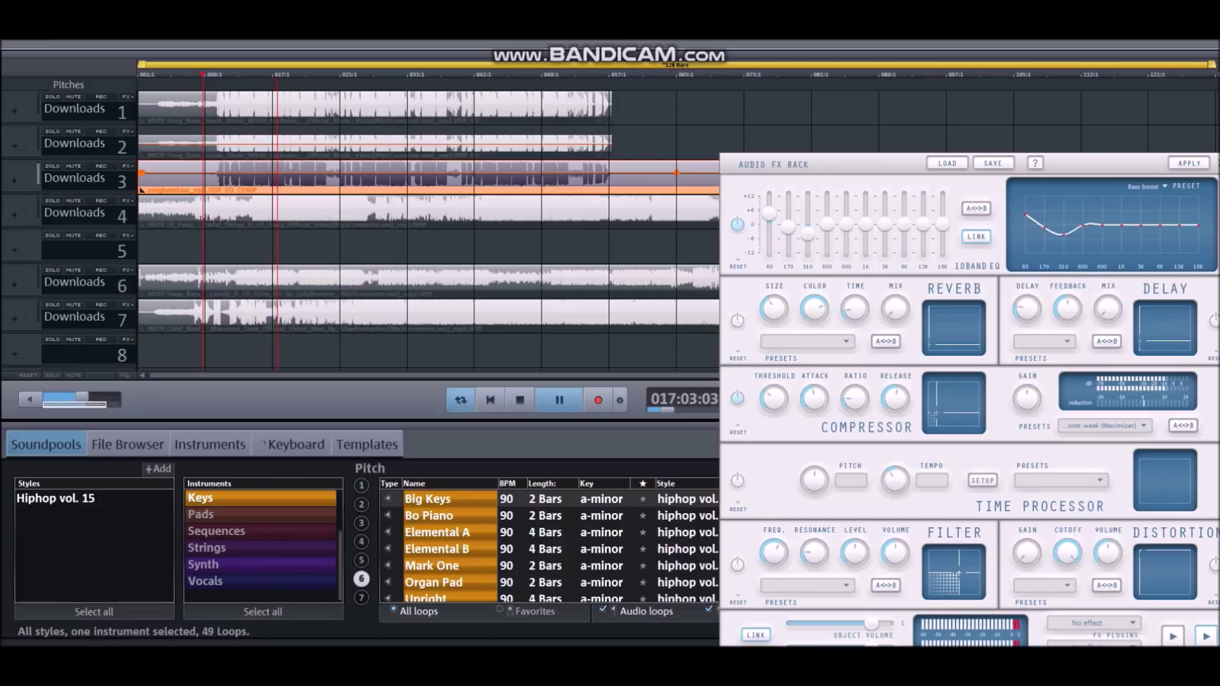
pyautogui.moveTo(806, 232); pyautogui.dragTo(806, 238)
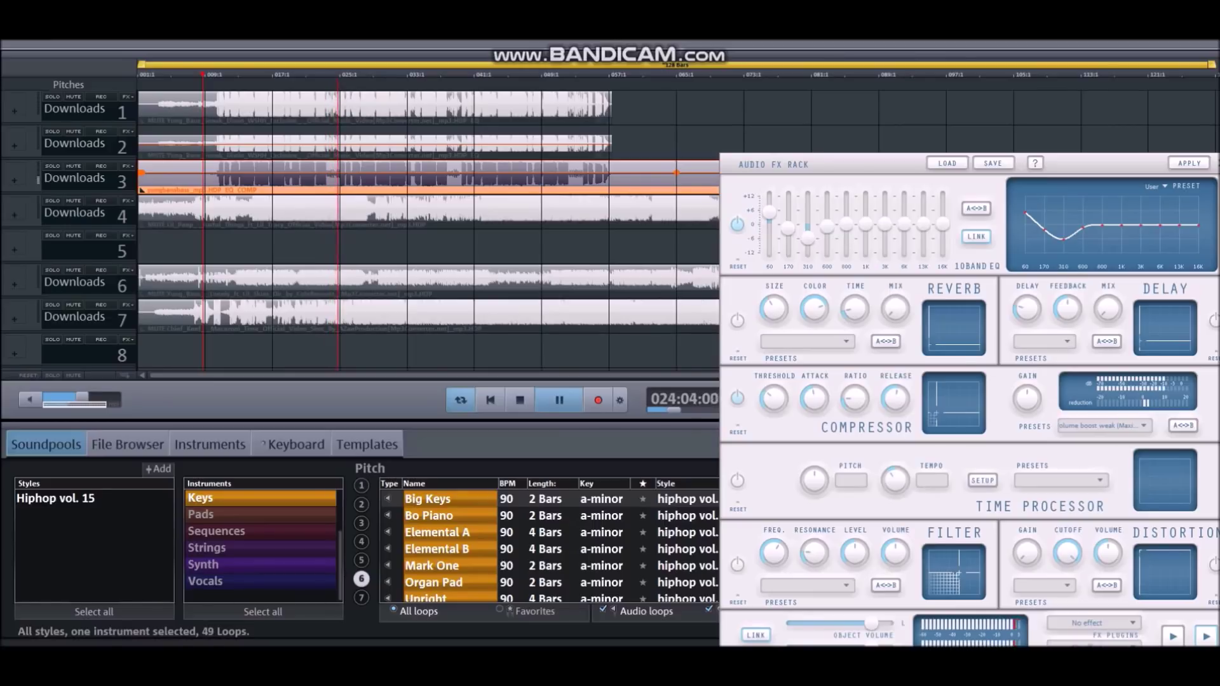
pyautogui.press('space')
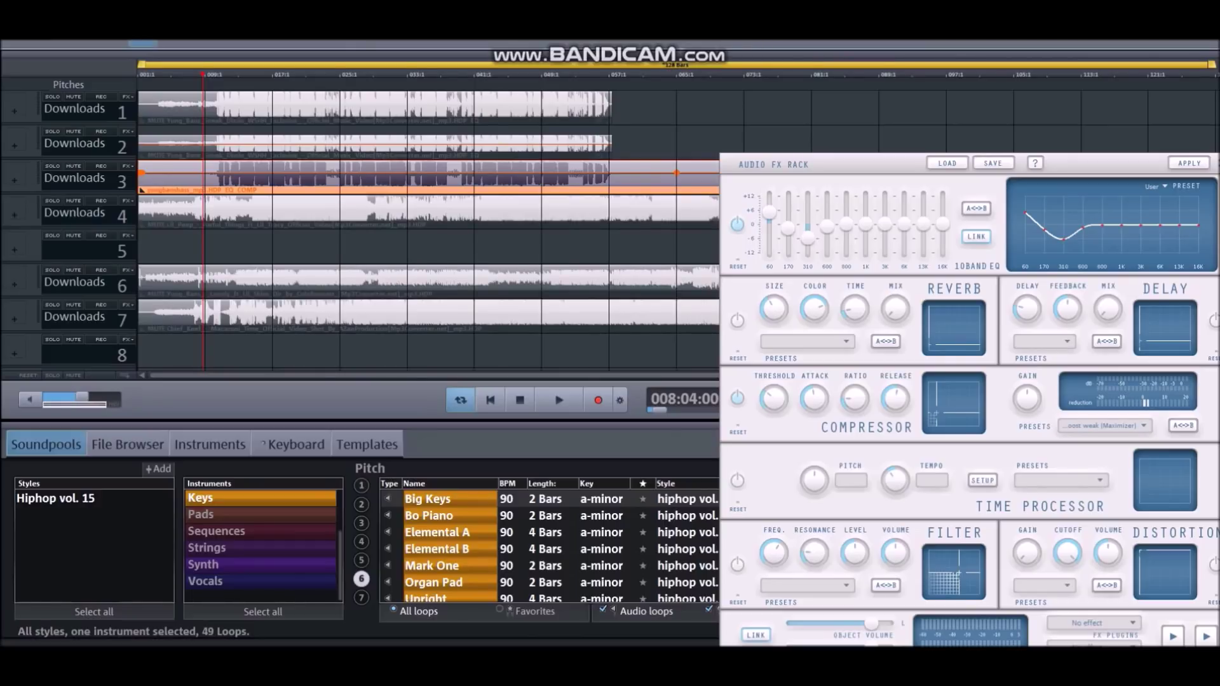
# Export the arrangement as an MP3 named yungbanssneakdissinfinalbass in the Downloads folder.
pyautogui.click(143, 43)
pyautogui.moveTo(173, 158)
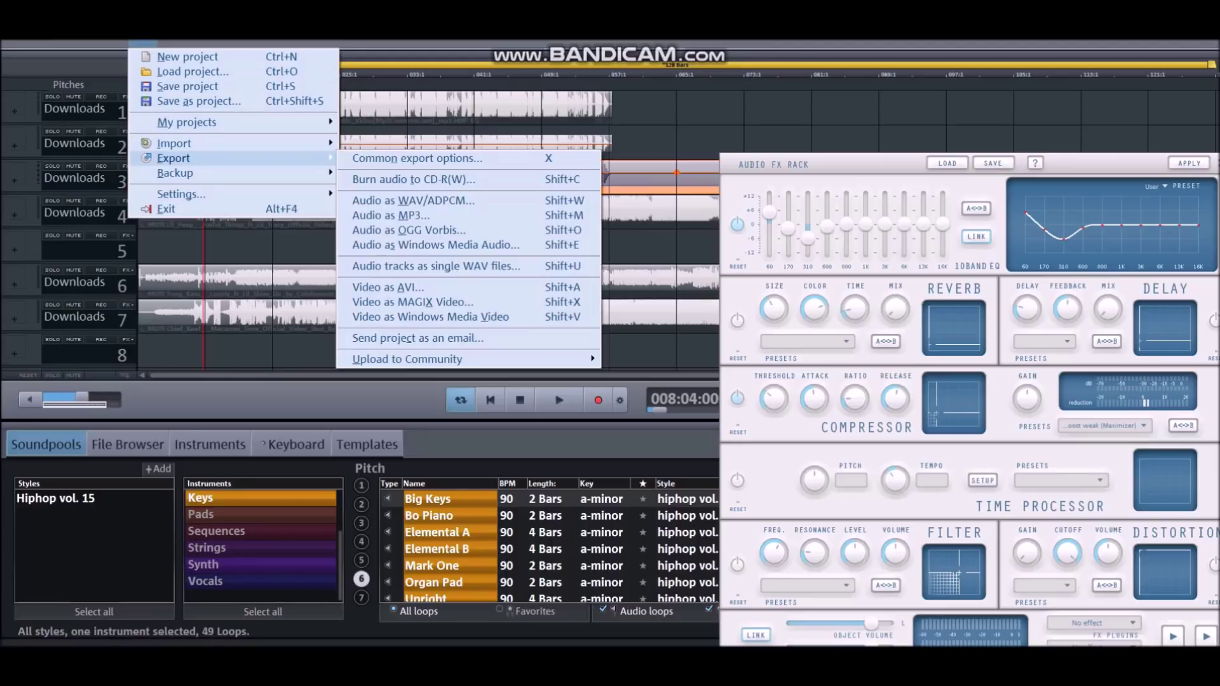
pyautogui.click(381, 214)
pyautogui.moveTo(613, 164); pyautogui.dragTo(590, 164)
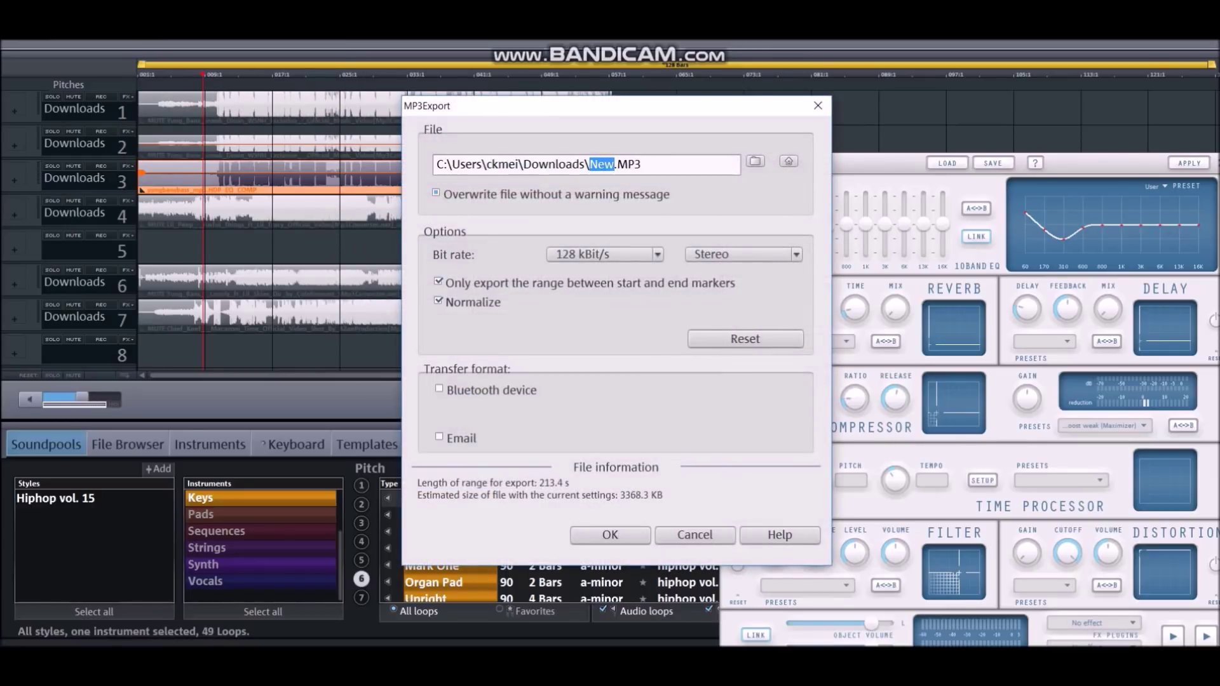
pyautogui.write('yungbanssn')
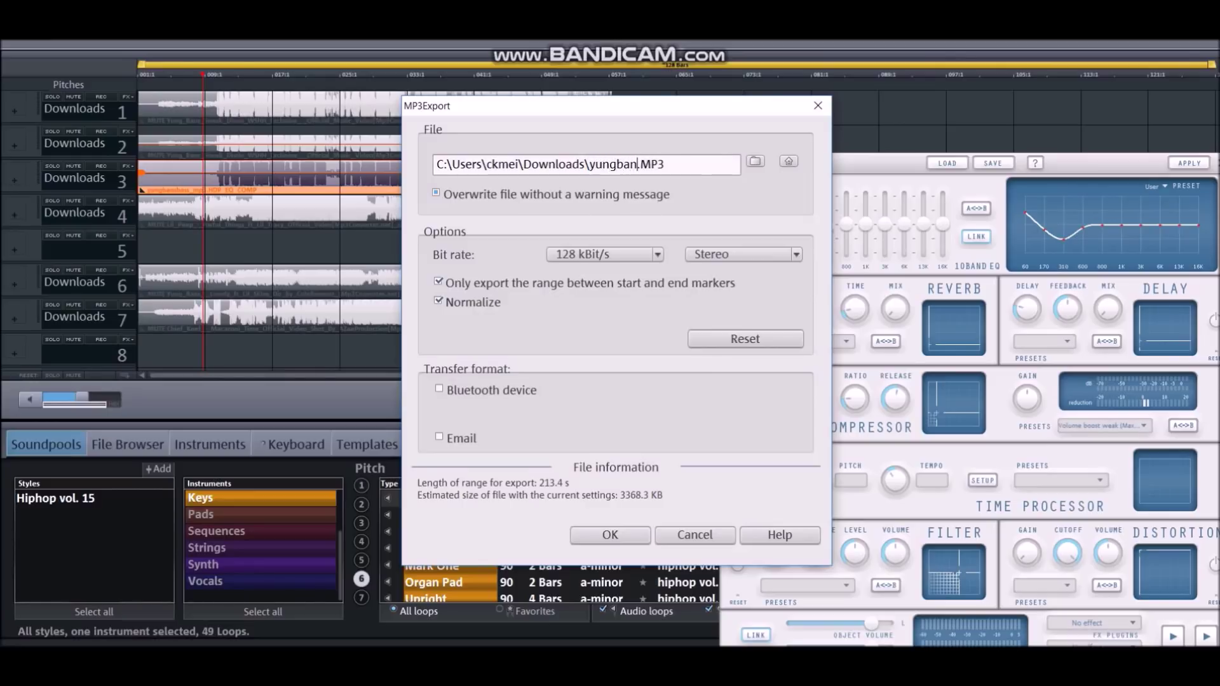
pyautogui.write('eak')
pyautogui.write('dissin')
pyautogui.write('final')
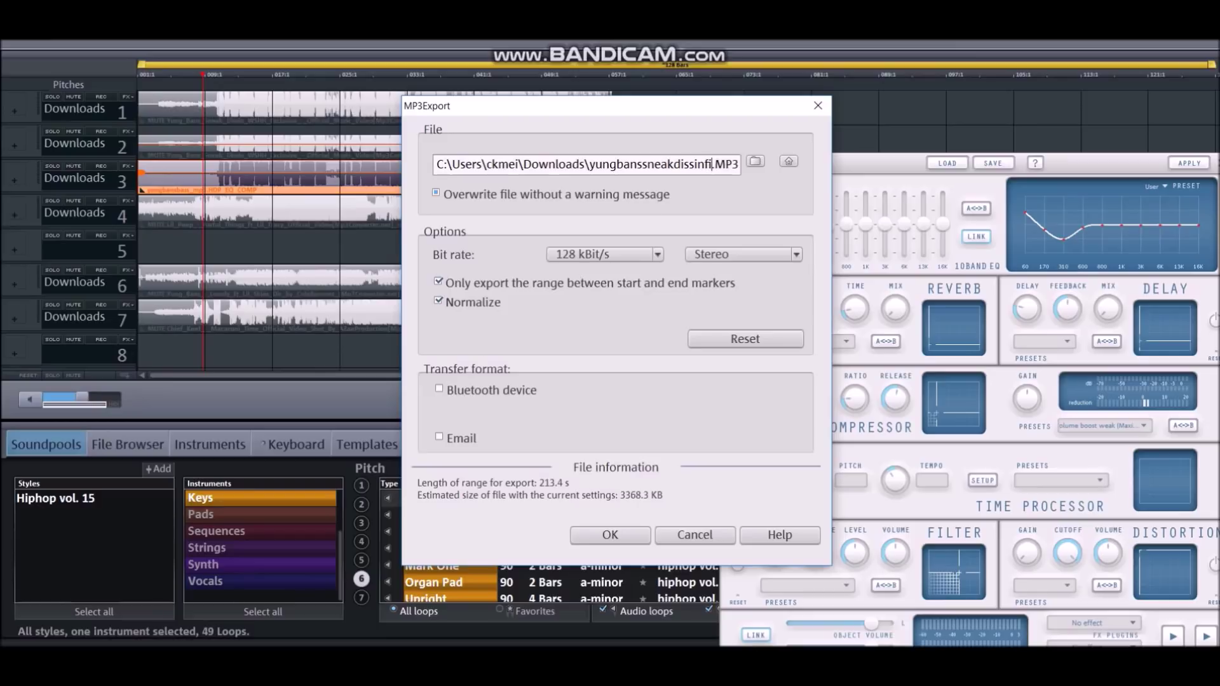
pyautogui.write('bass')
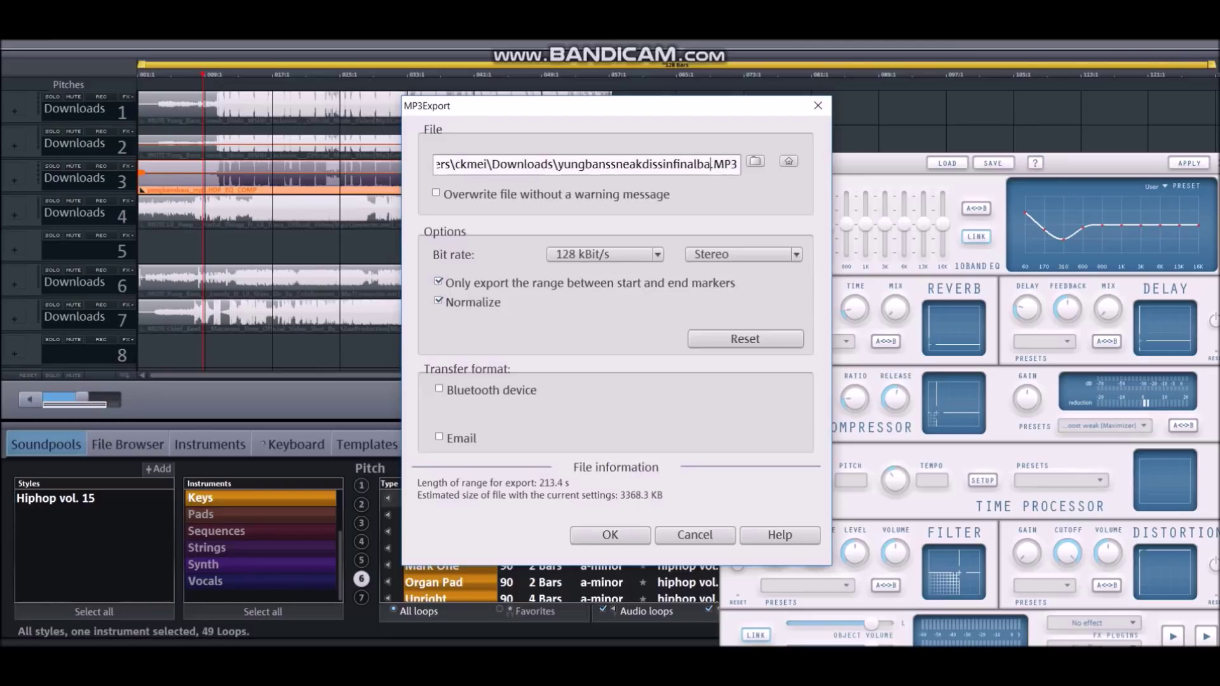
pyautogui.press('Return')
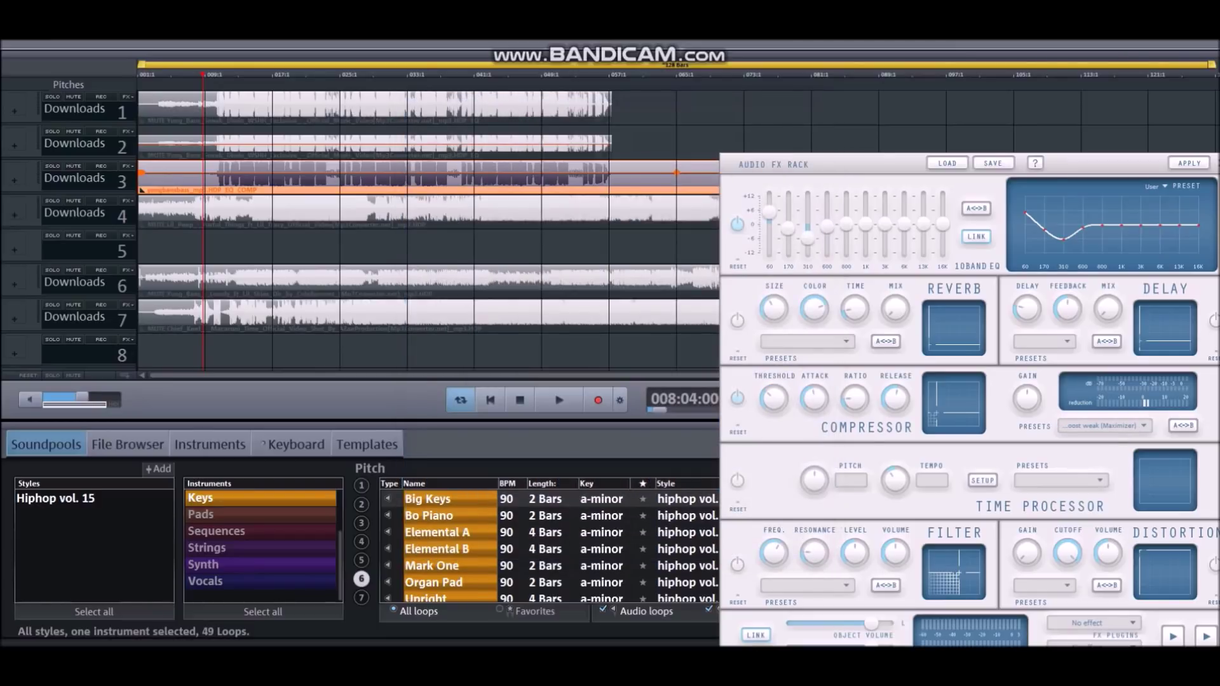